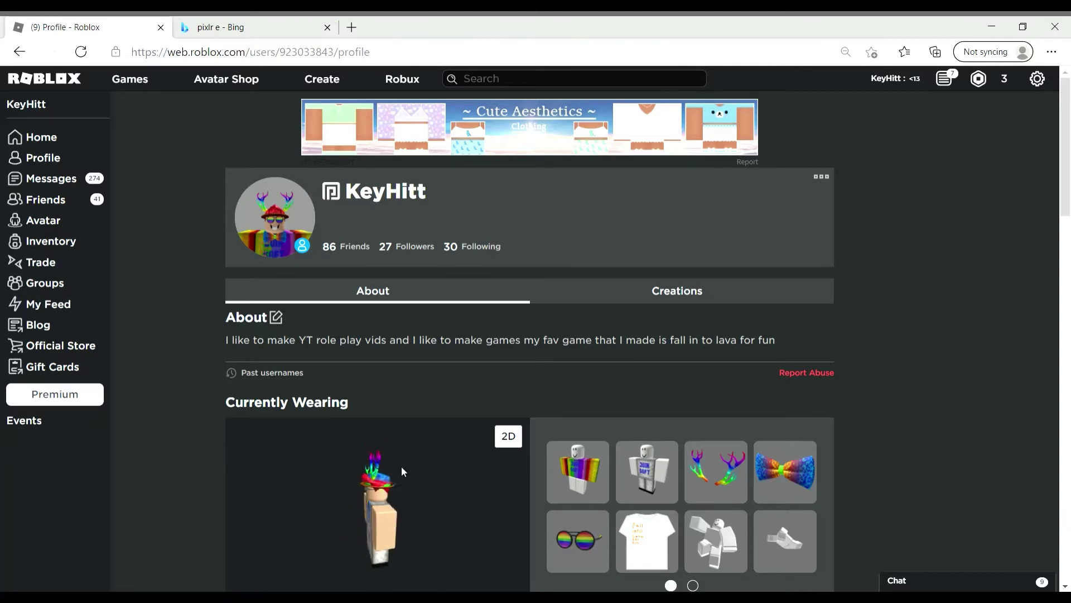
# Show the owned shirts in the avatar editor and put on the Join Soft Shirt Rainbow.
pyautogui.scroll(-4, 438, 474)
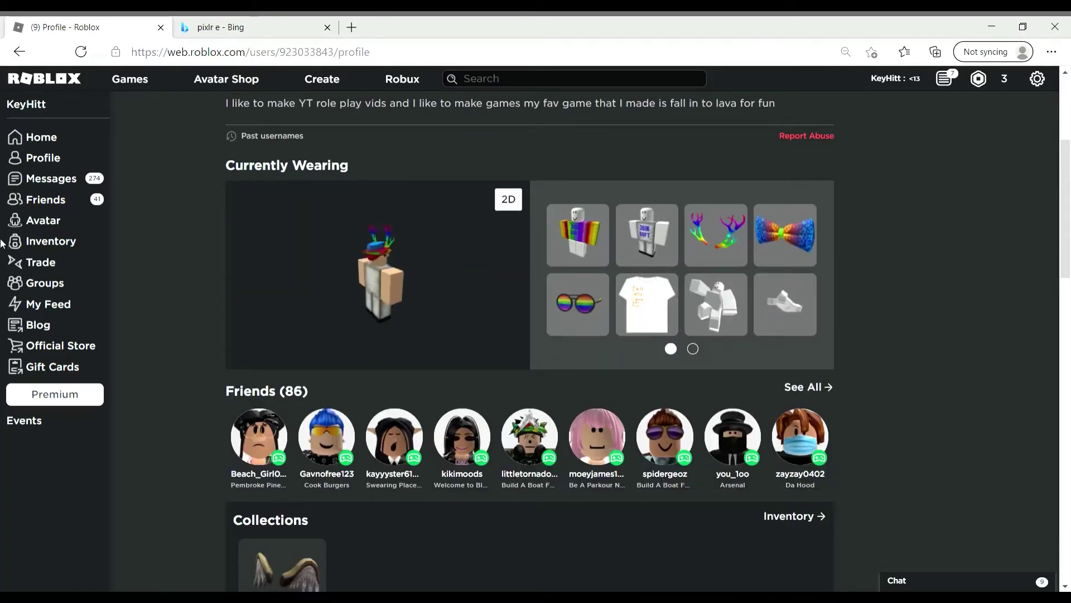
pyautogui.click(43, 219)
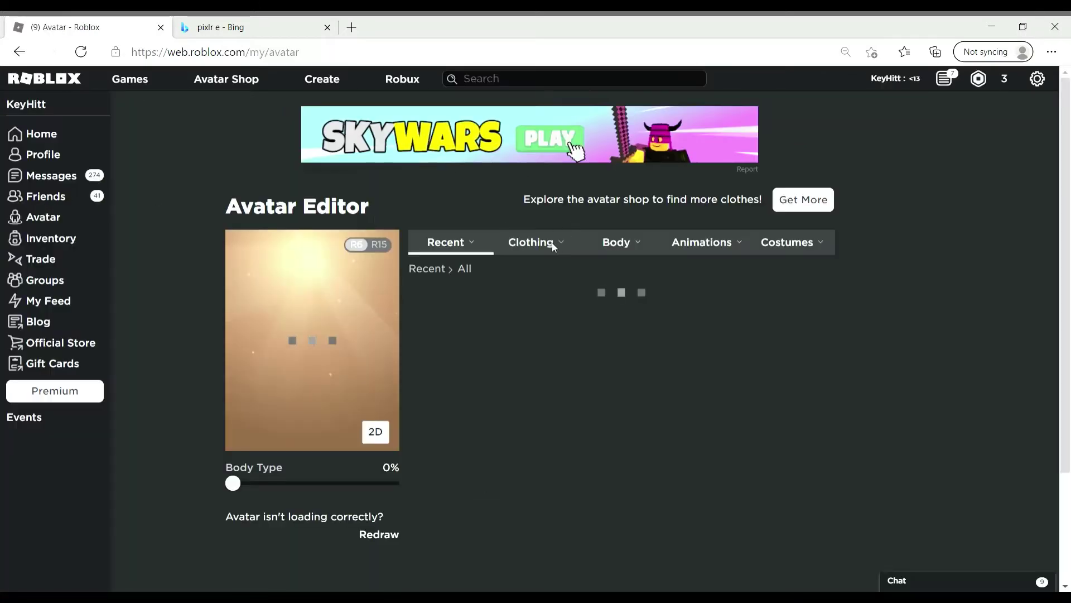
pyautogui.moveTo(541, 245)
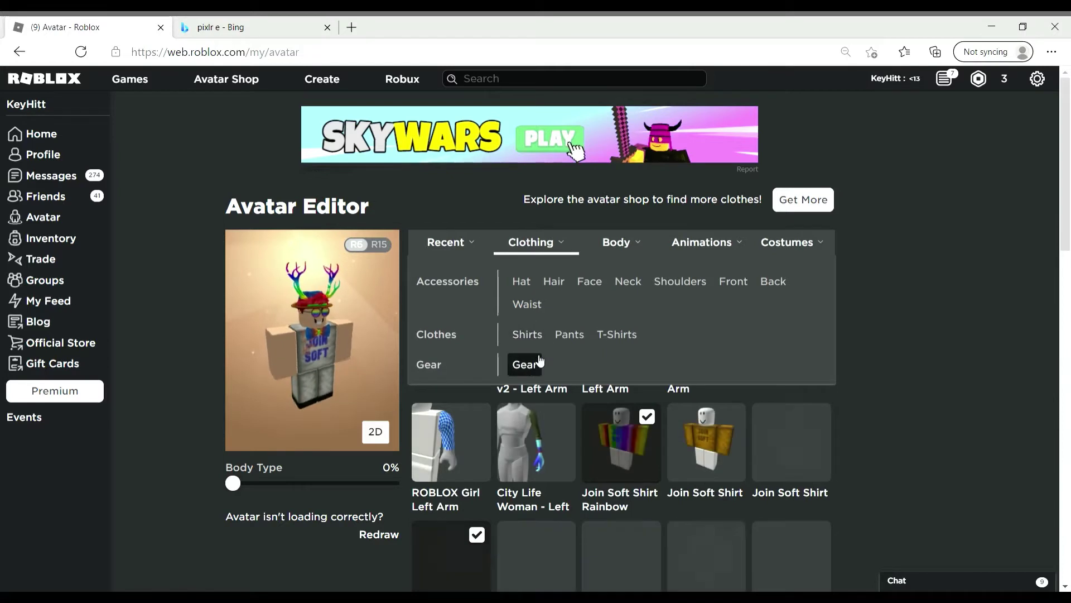
pyautogui.click(527, 336)
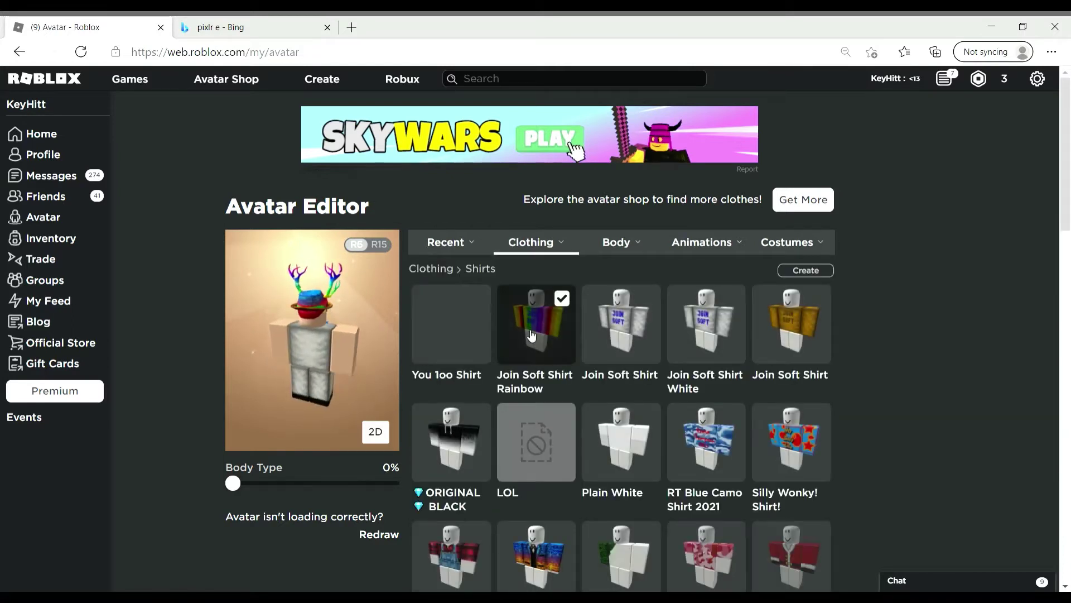
pyautogui.click(546, 341)
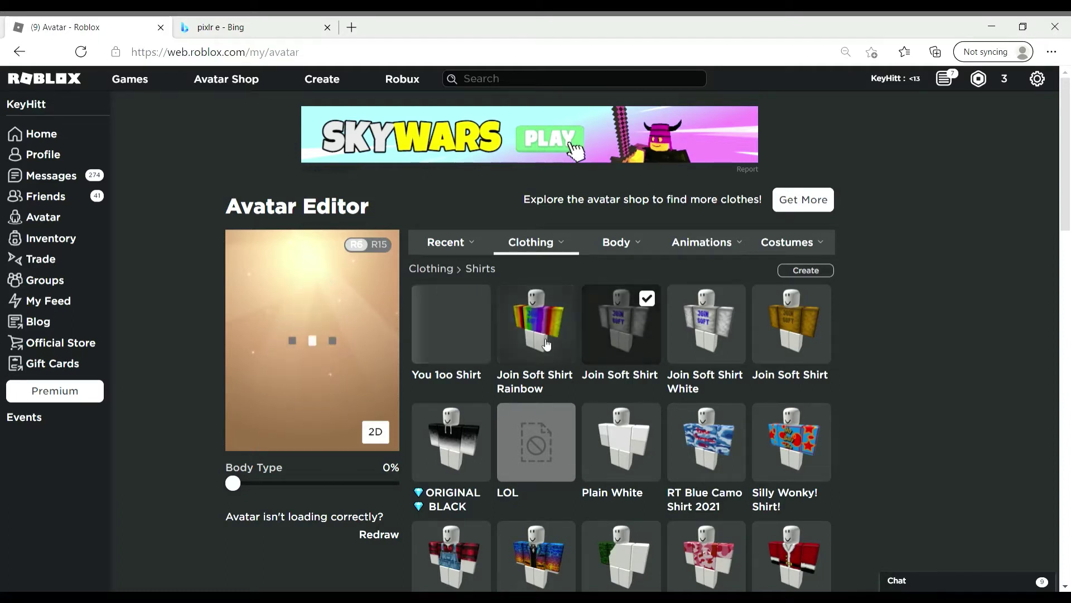
pyautogui.click(547, 342)
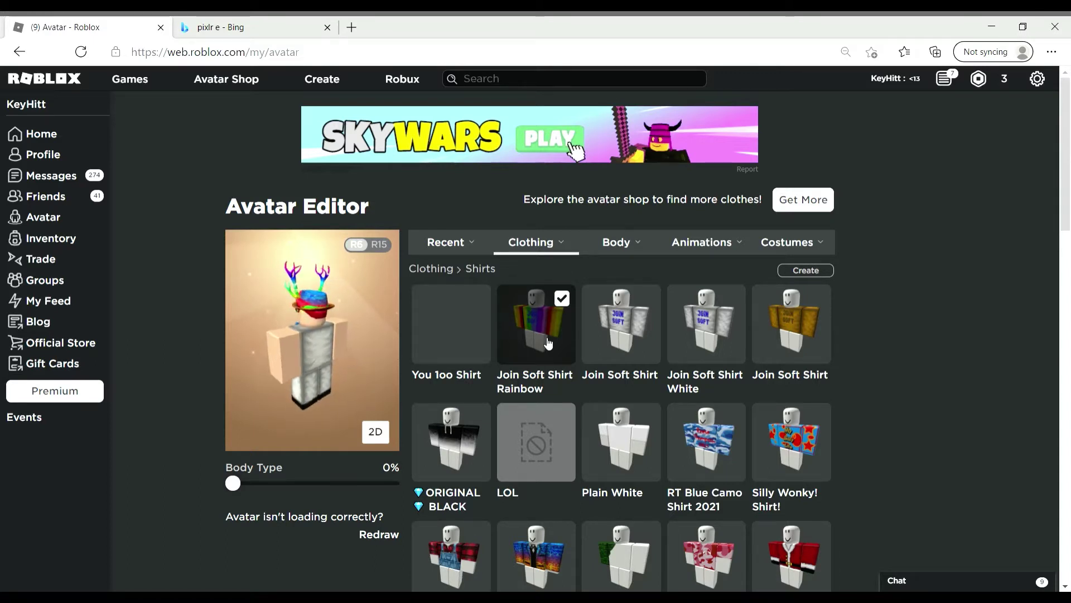
# Go to the Join Soft Studios group and view the clothing items in its store.
pyautogui.click(31, 89)
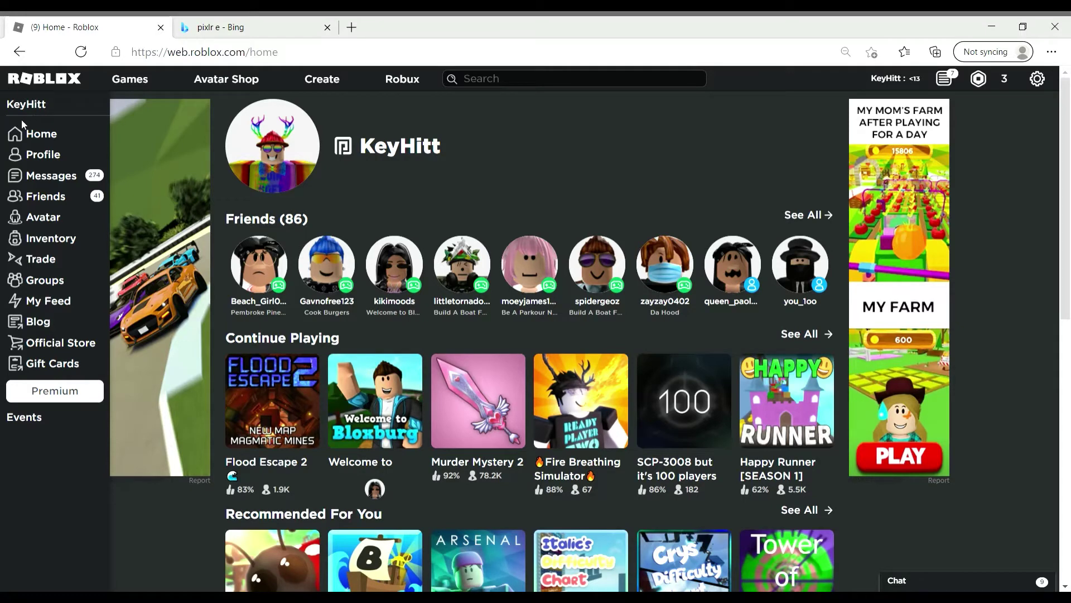
pyautogui.click(40, 280)
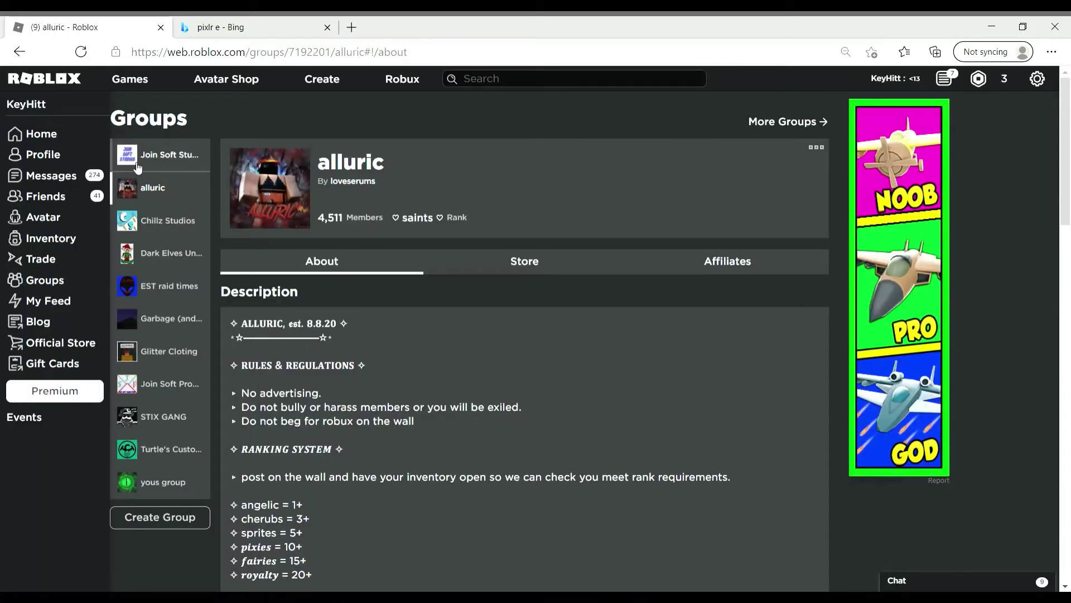
pyautogui.click(168, 155)
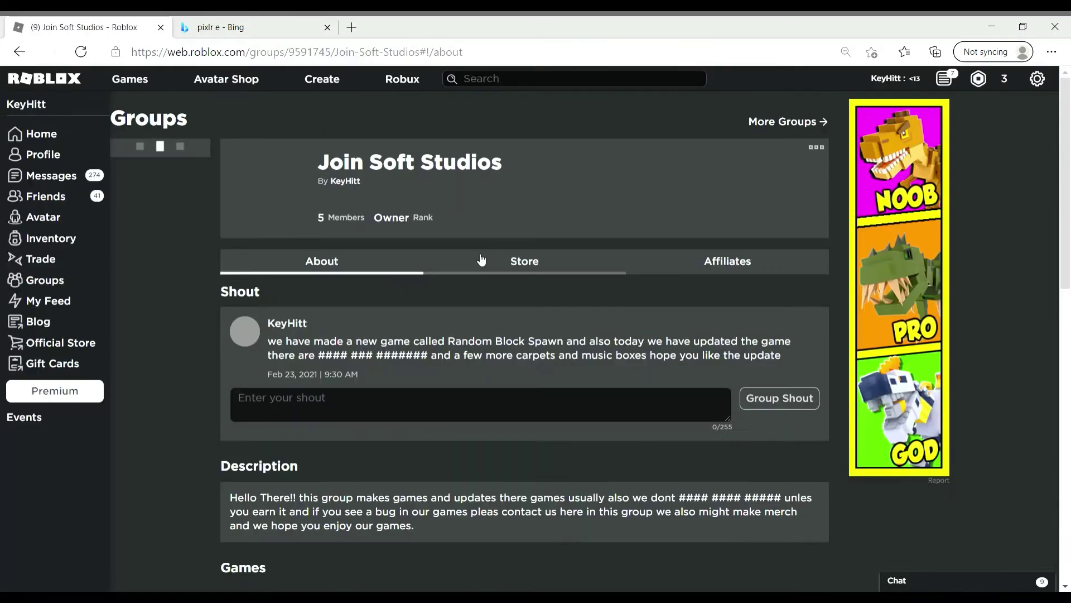
pyautogui.click(482, 260)
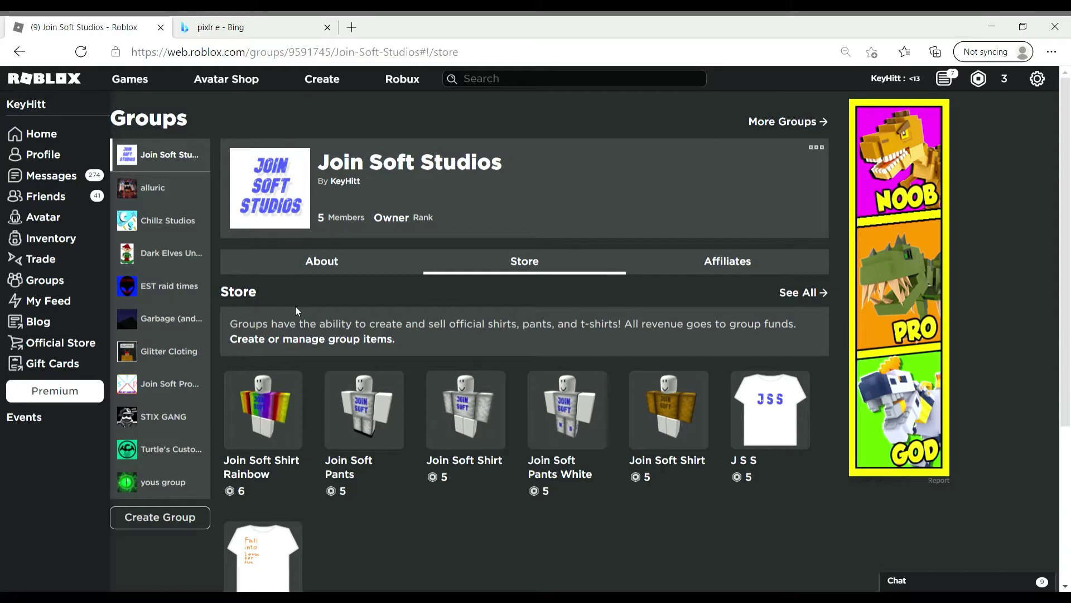
# Look at the personal Create a Shirt page and bring up its image file chooser.
pyautogui.click(35, 105)
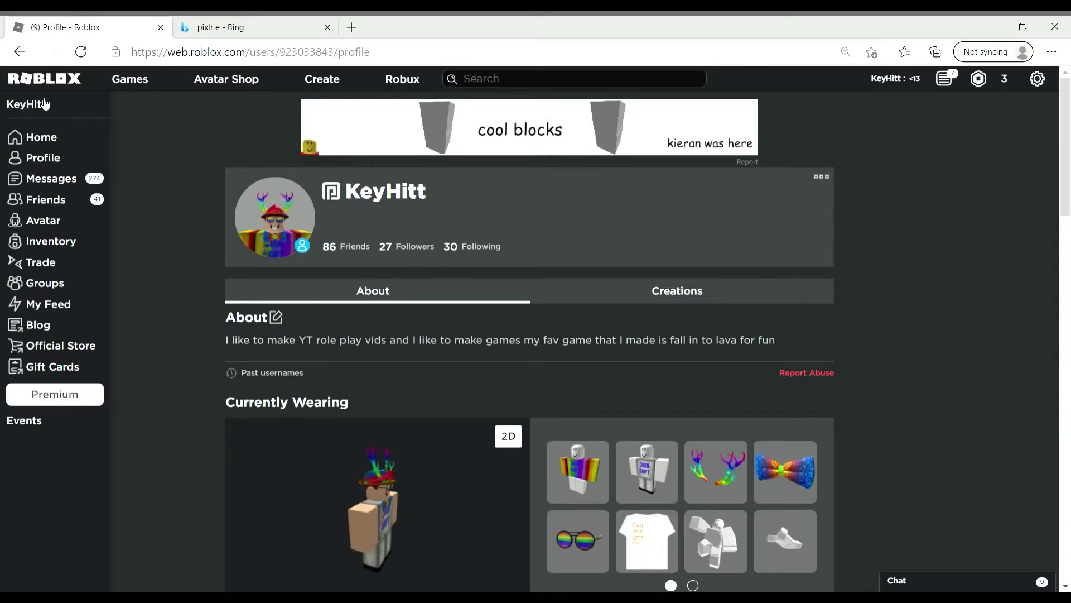
pyautogui.click(327, 80)
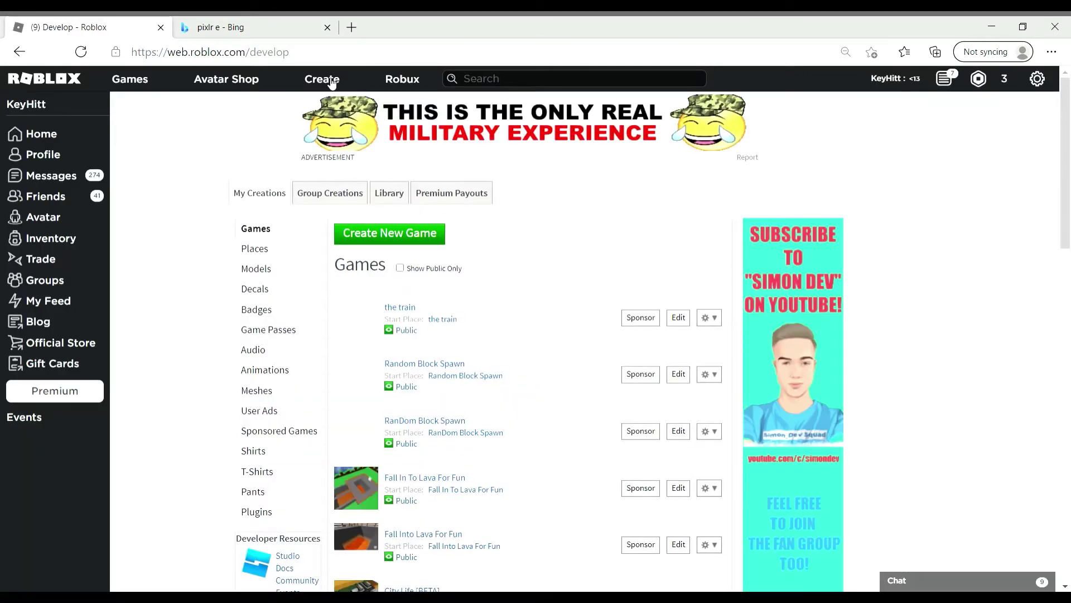
pyautogui.click(258, 457)
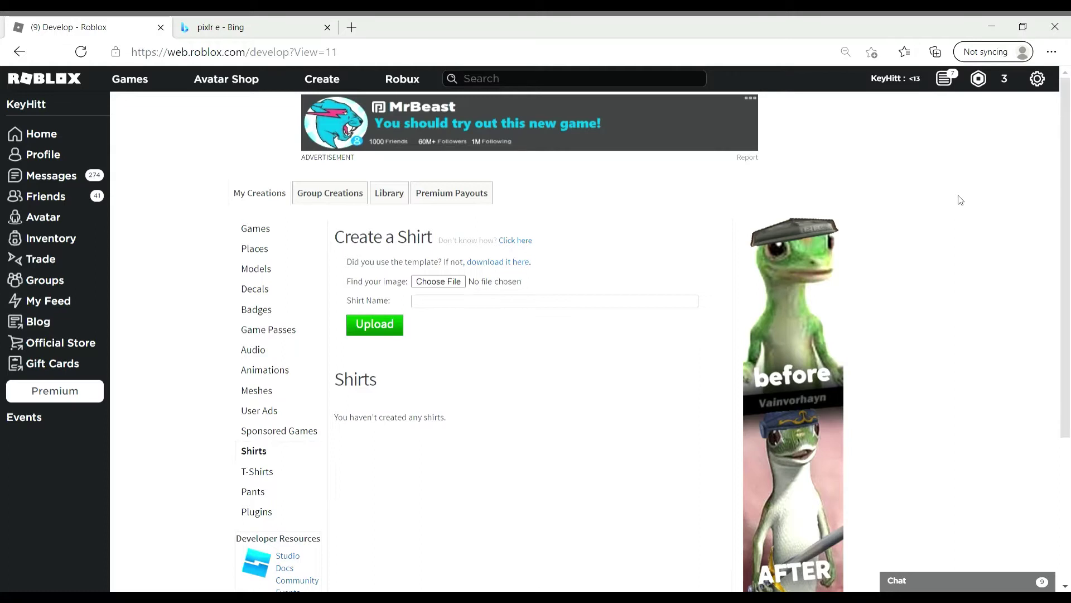
pyautogui.click(444, 282)
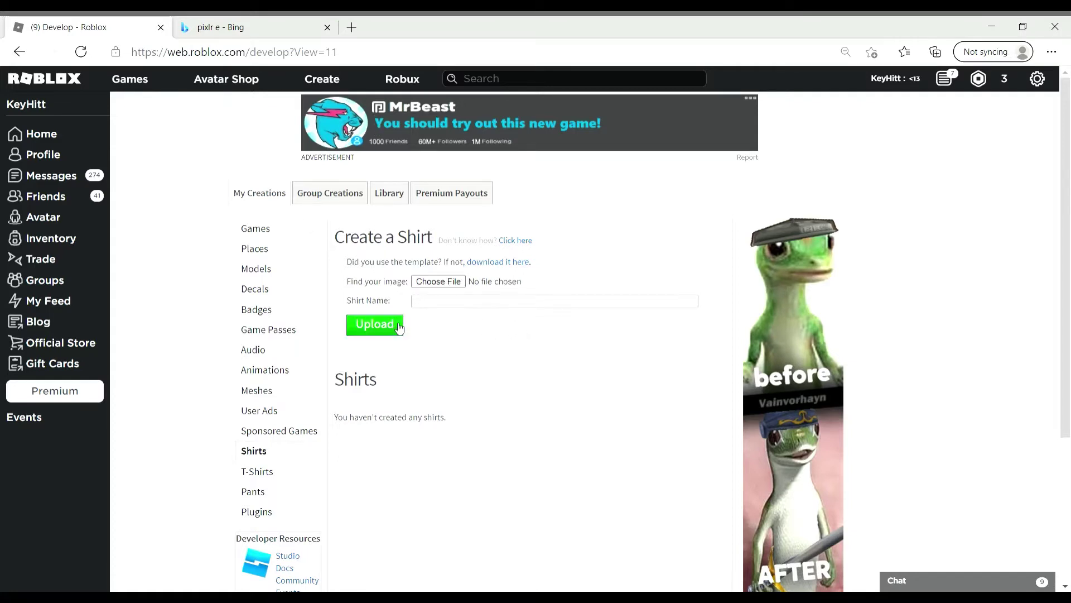
# Open the Create a Shirt page for the Join Soft Studios group from its store and look over the group's existing shirts.
pyautogui.click(46, 286)
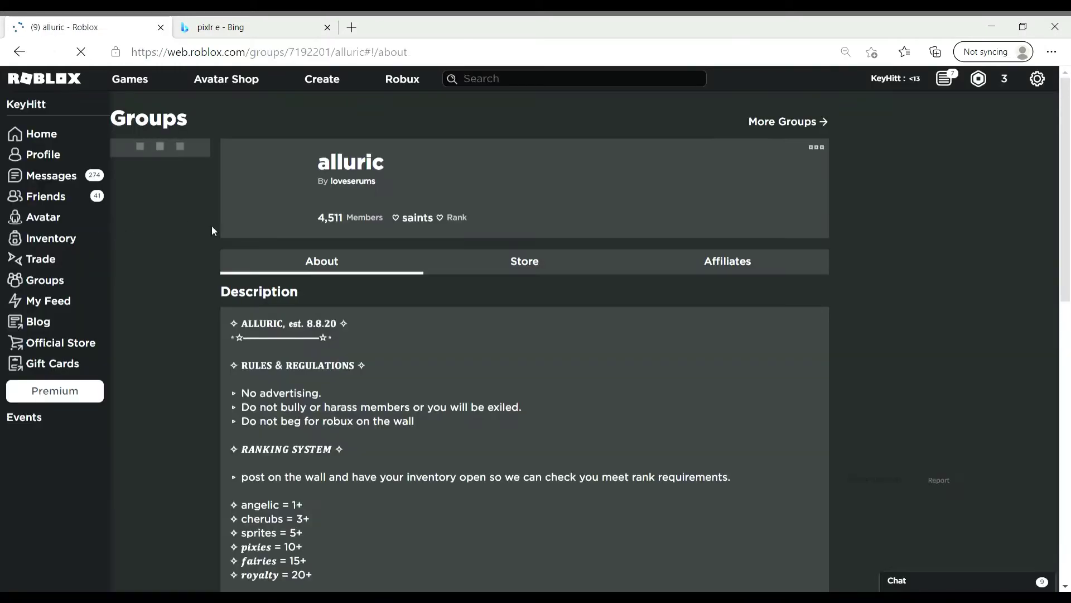
pyautogui.click(162, 155)
pyautogui.click(520, 269)
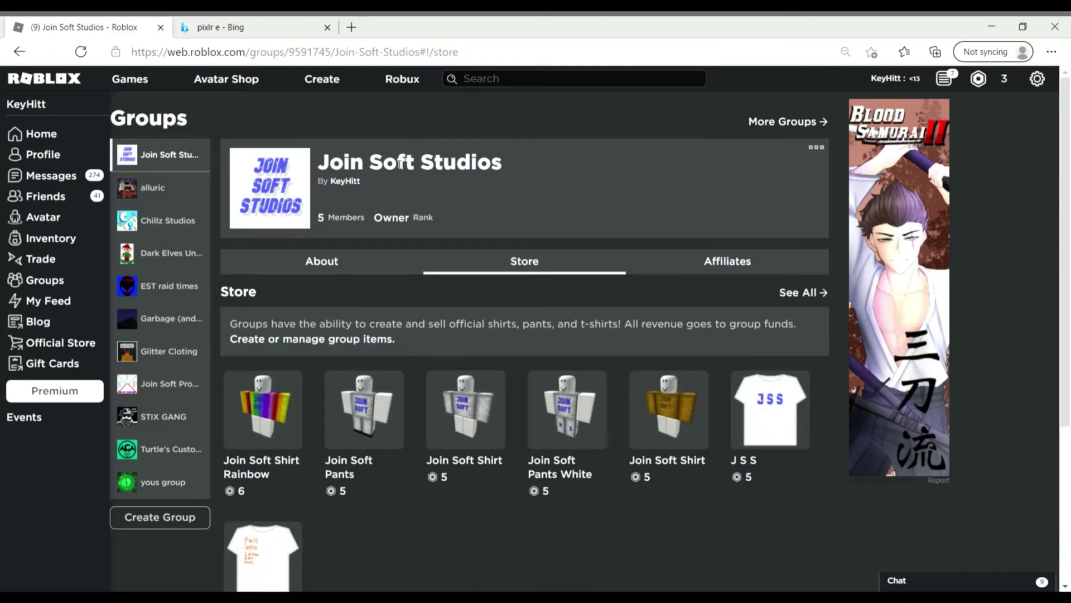
pyautogui.click(313, 340)
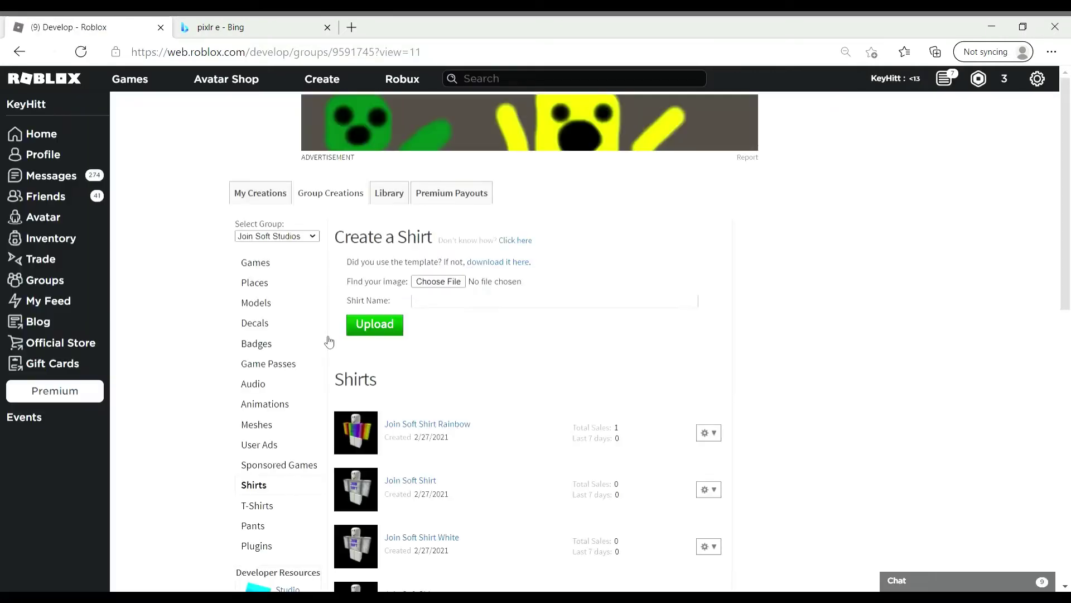
pyautogui.scroll(-4, 505, 373)
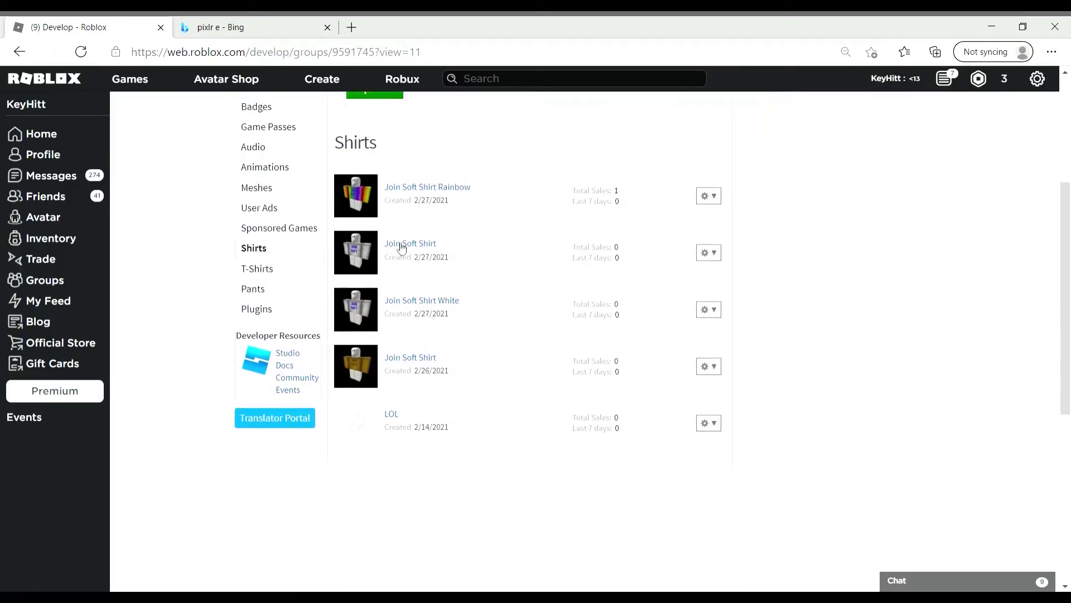
pyautogui.scroll(1, 415, 311)
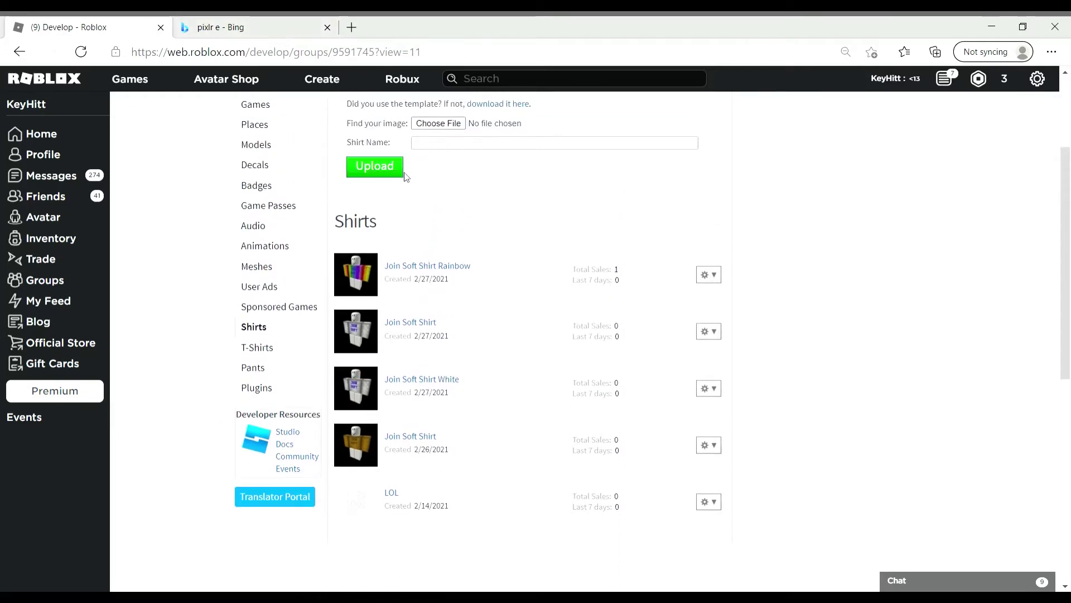
pyautogui.scroll(1, 408, 173)
# Search the web for "pixler e" in a new browser tab and open the Pixlr E photo editor.
pyautogui.click(236, 26)
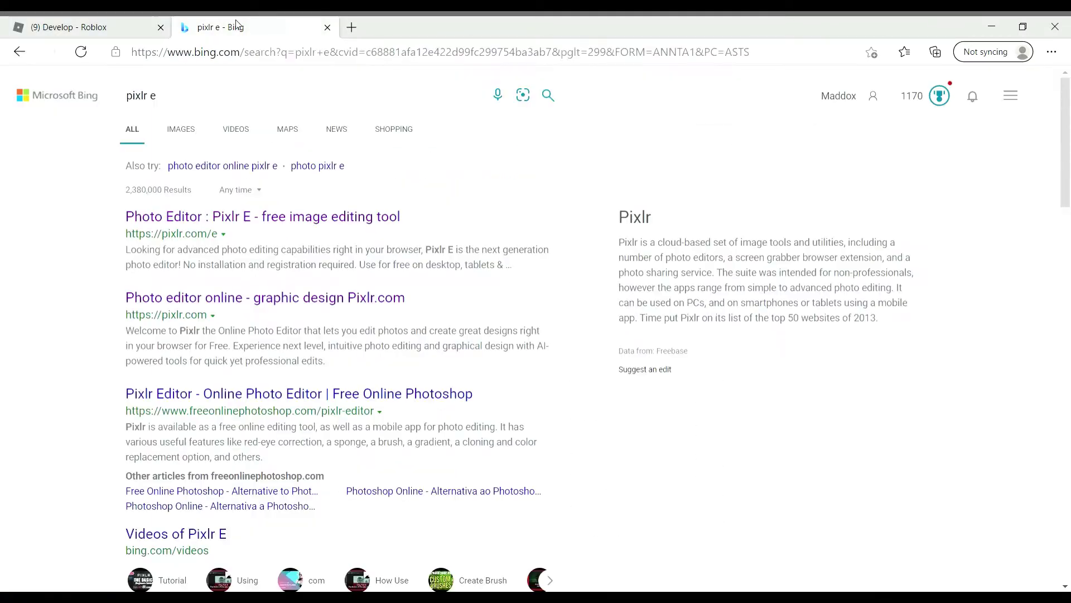
pyautogui.click(354, 29)
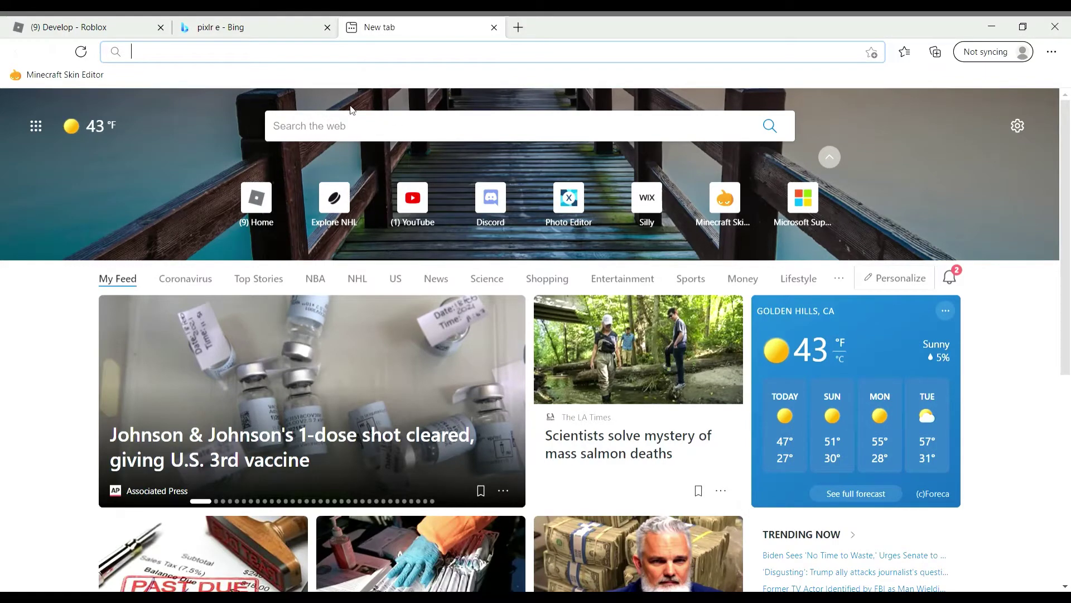
pyautogui.write('pi')
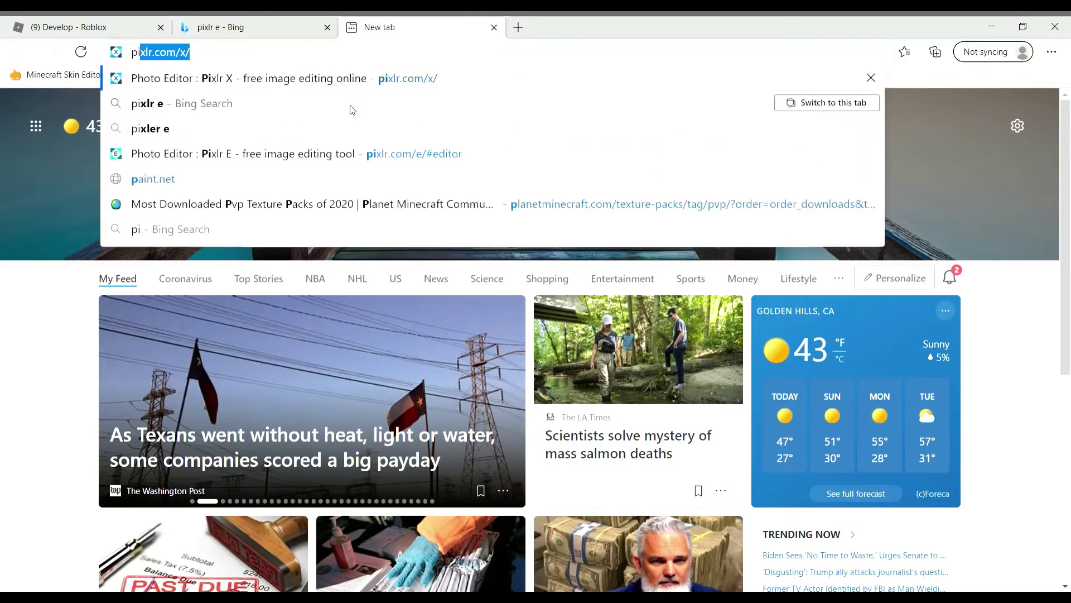
pyautogui.write('xl')
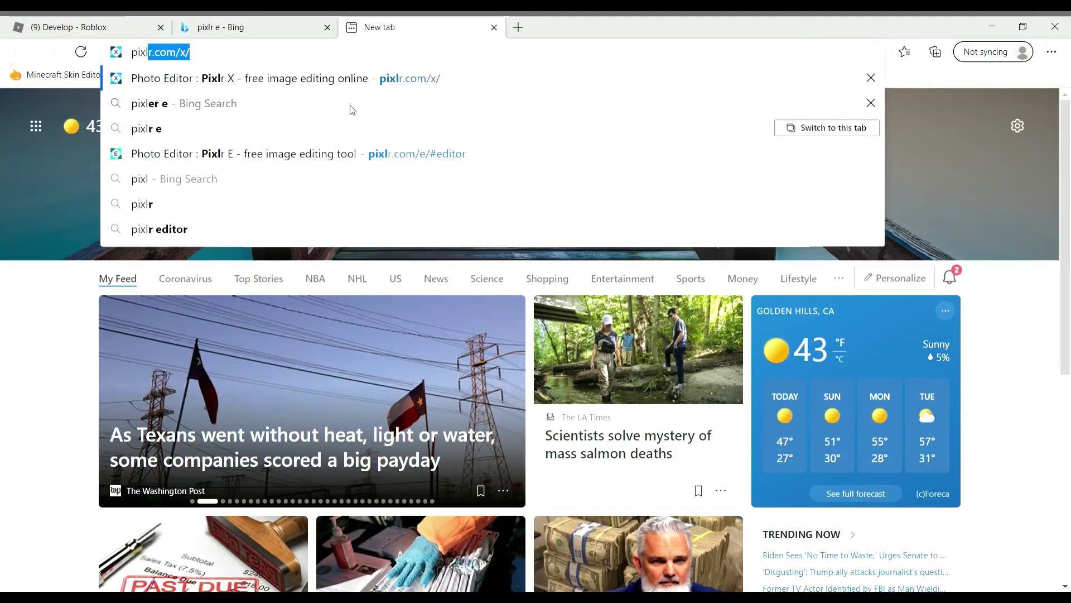
pyautogui.click(234, 103)
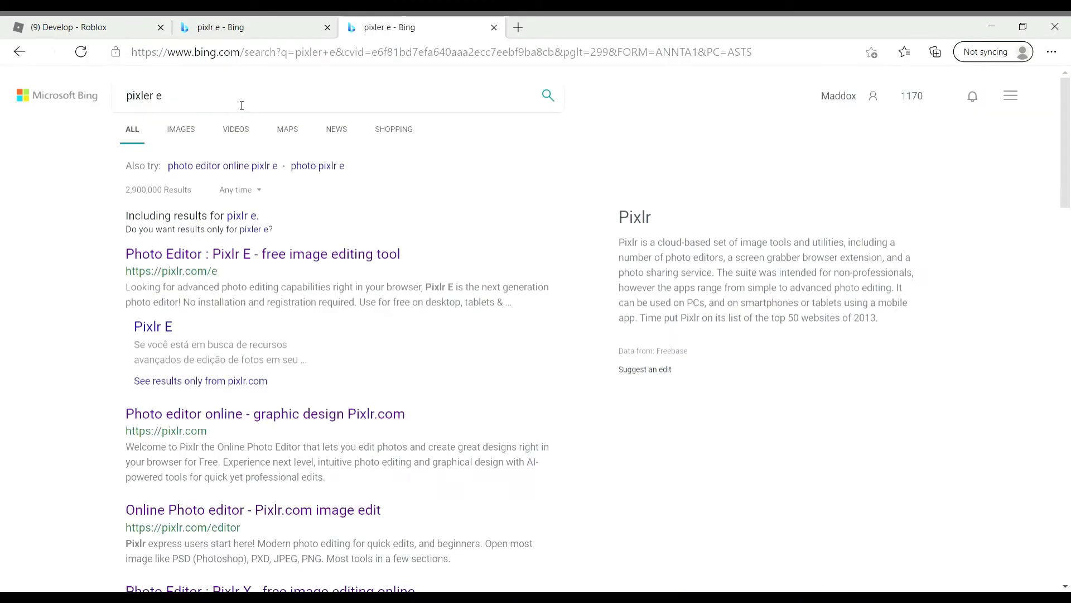
pyautogui.click(273, 256)
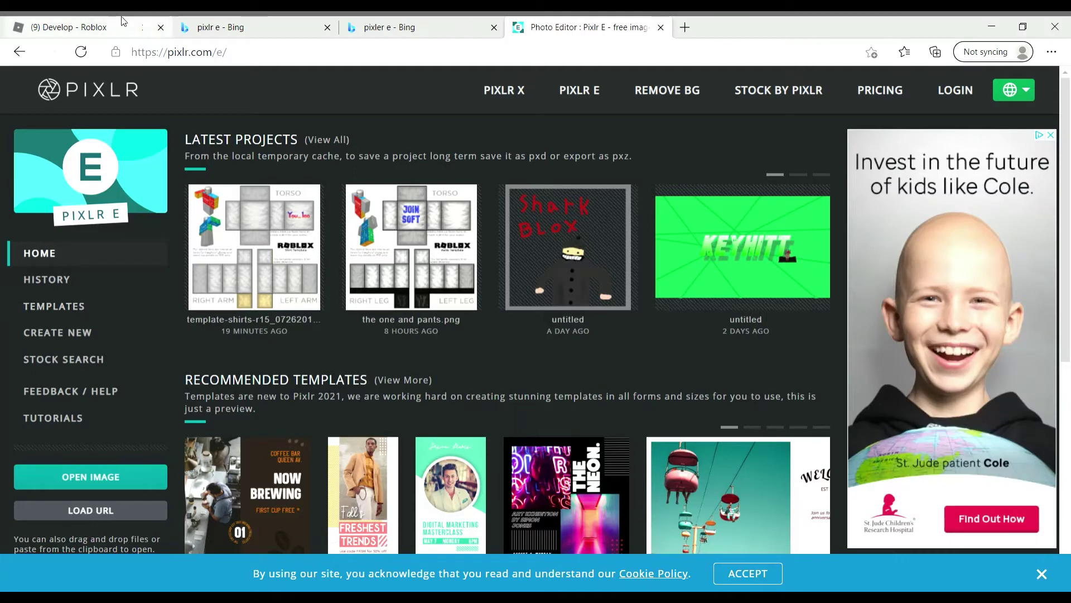
# Close the two Bing search tabs and download the Roblox shirt template image from the group's Create a Shirt page.
pyautogui.click(83, 27)
pyautogui.click(494, 27)
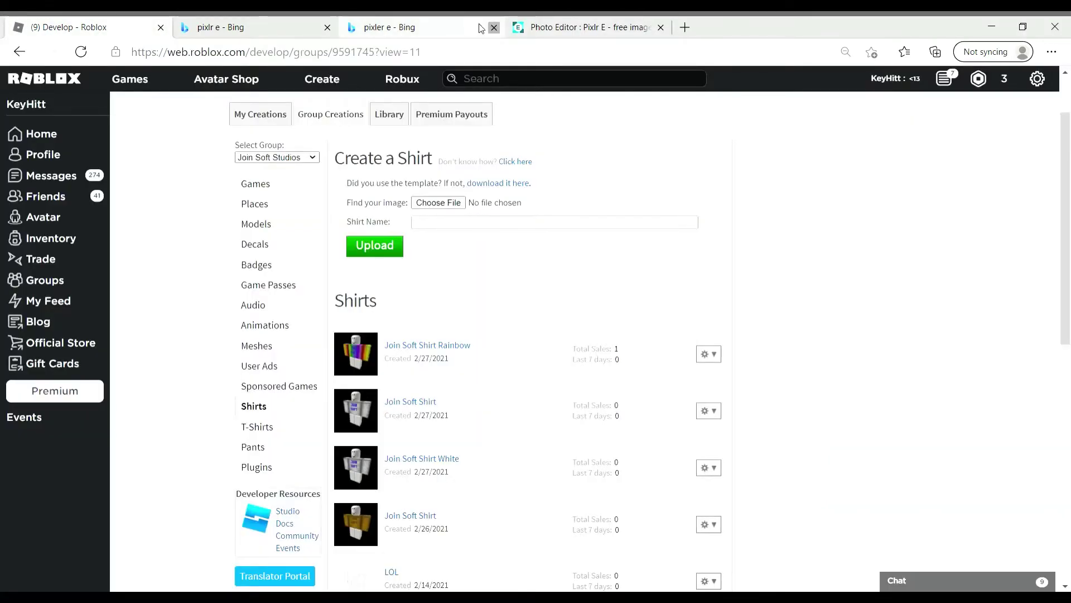
pyautogui.click(327, 27)
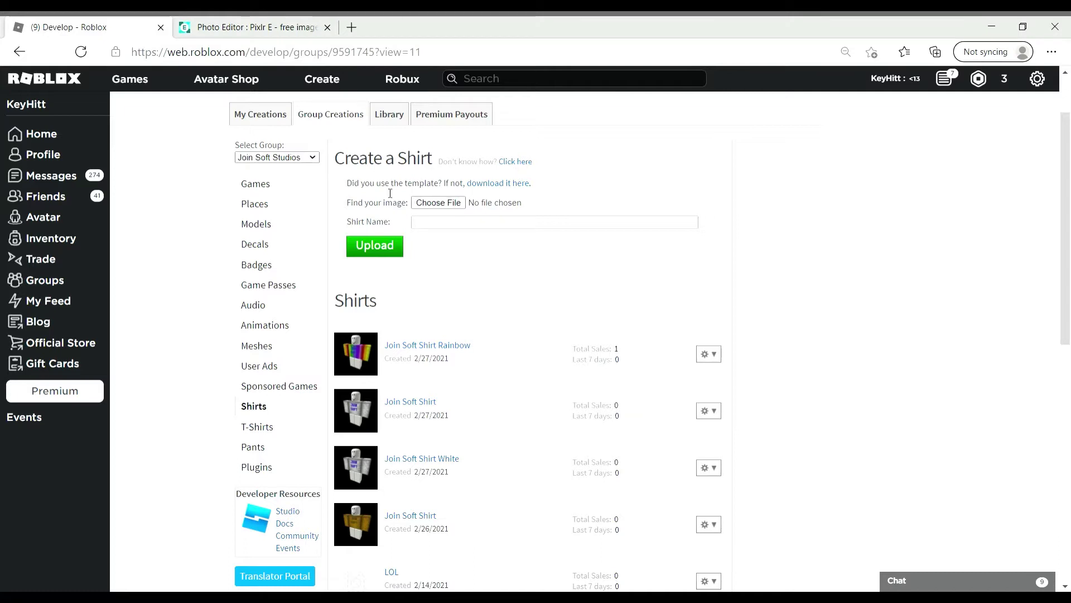
pyautogui.click(491, 184)
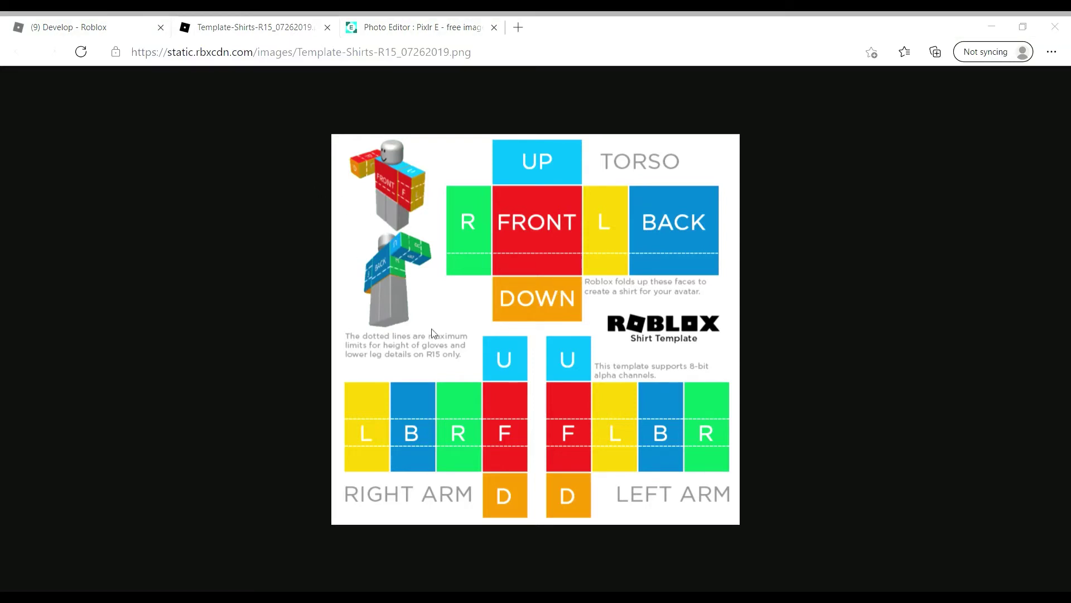
pyautogui.press('Return')
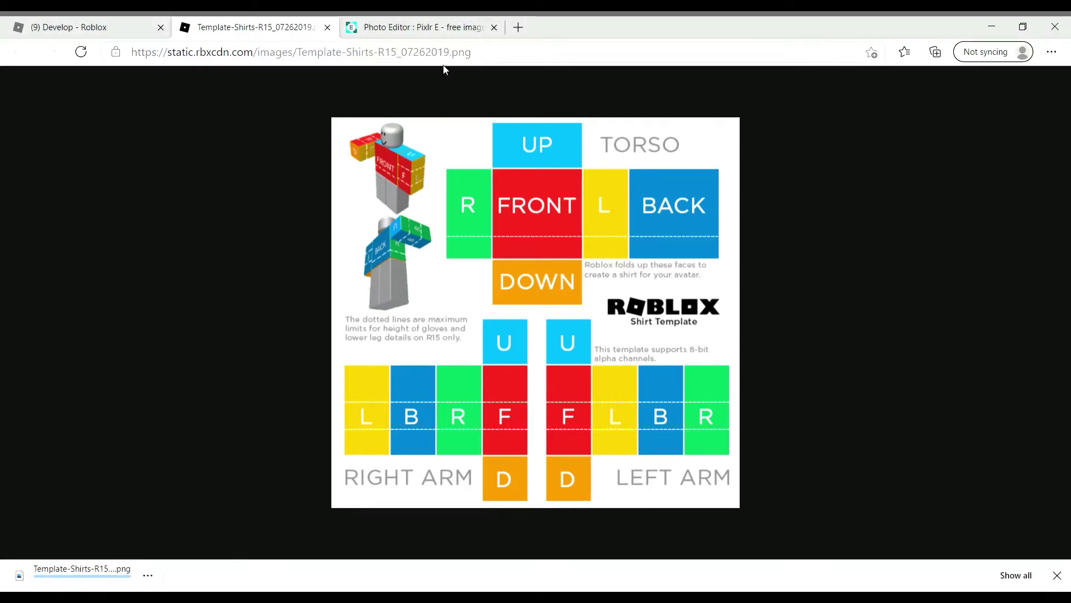
# Switch to Pixlr E and open the downloaded shirt template image for editing.
pyautogui.click(416, 23)
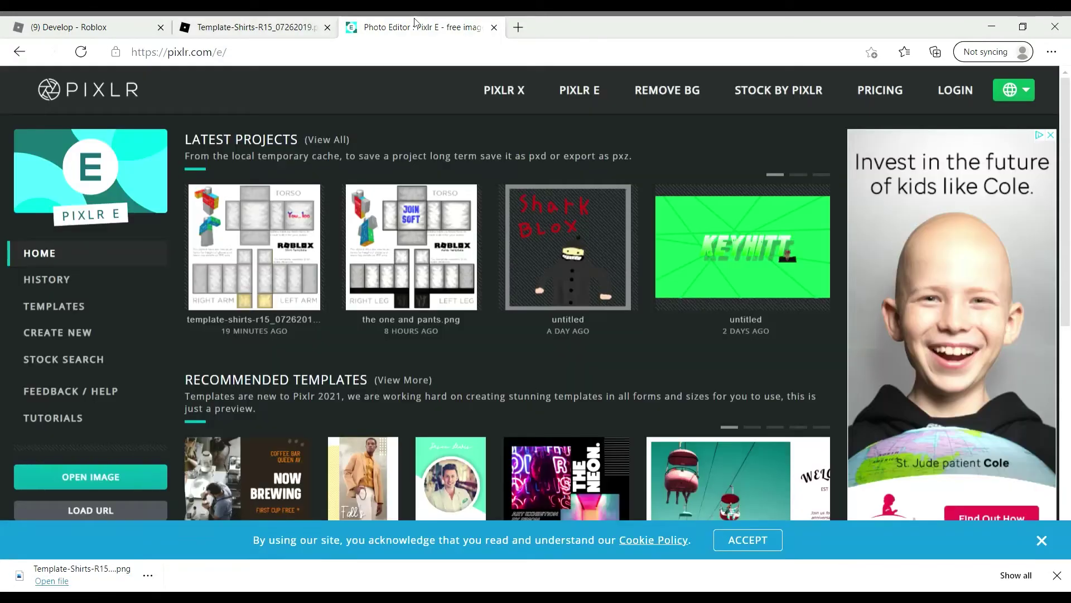
pyautogui.click(1058, 575)
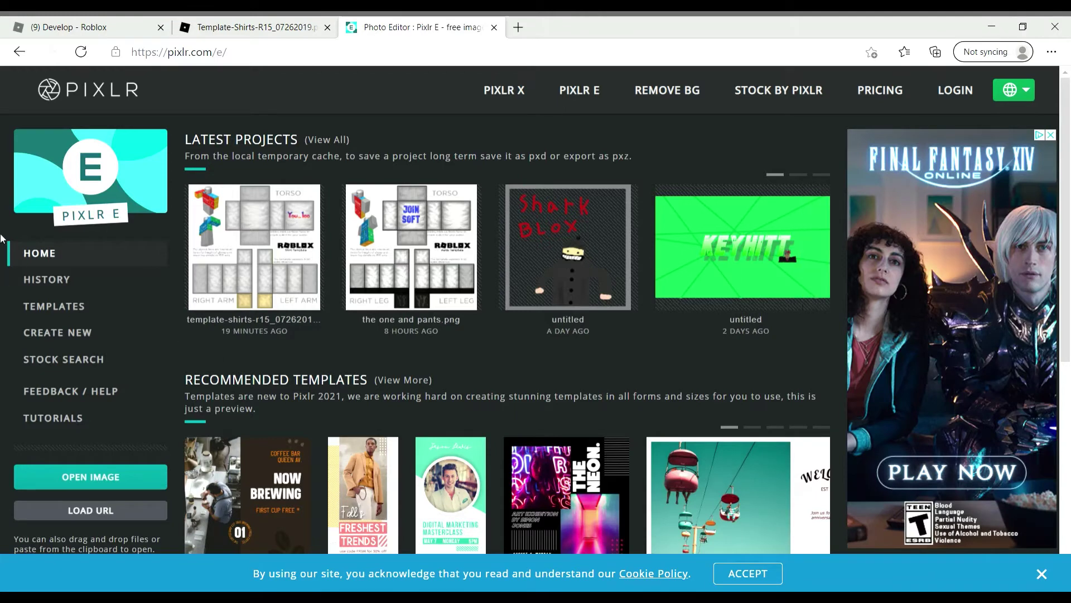
pyautogui.click(48, 308)
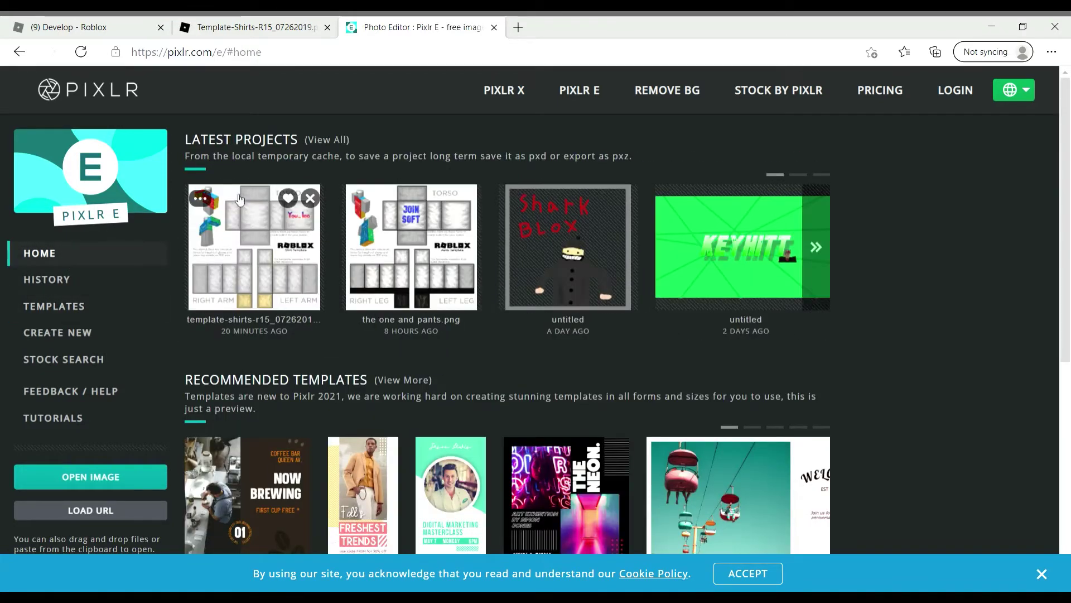
pyautogui.click(111, 484)
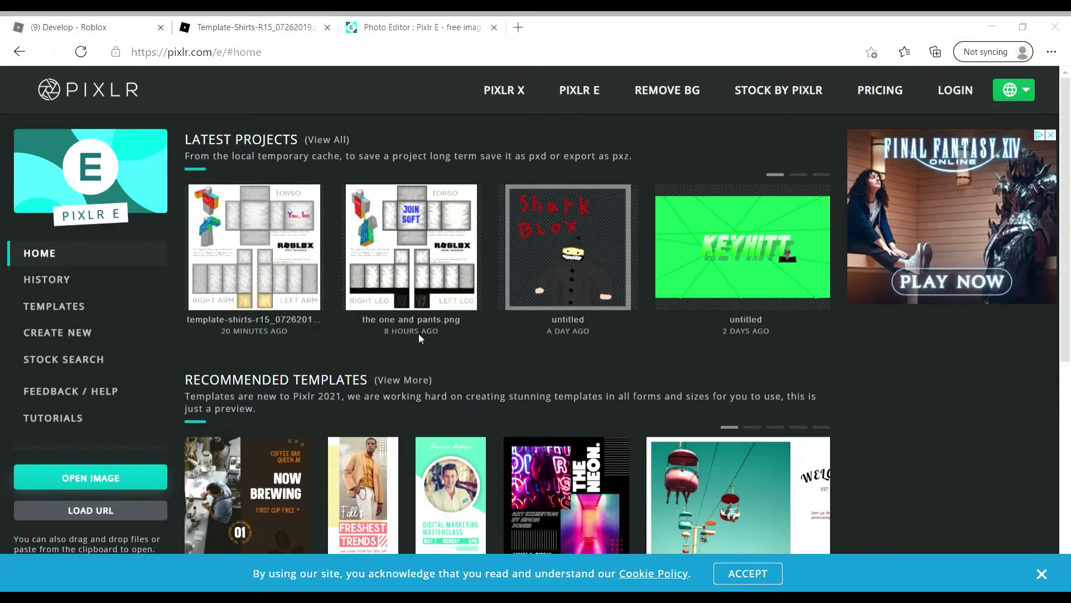
pyautogui.press('Return')
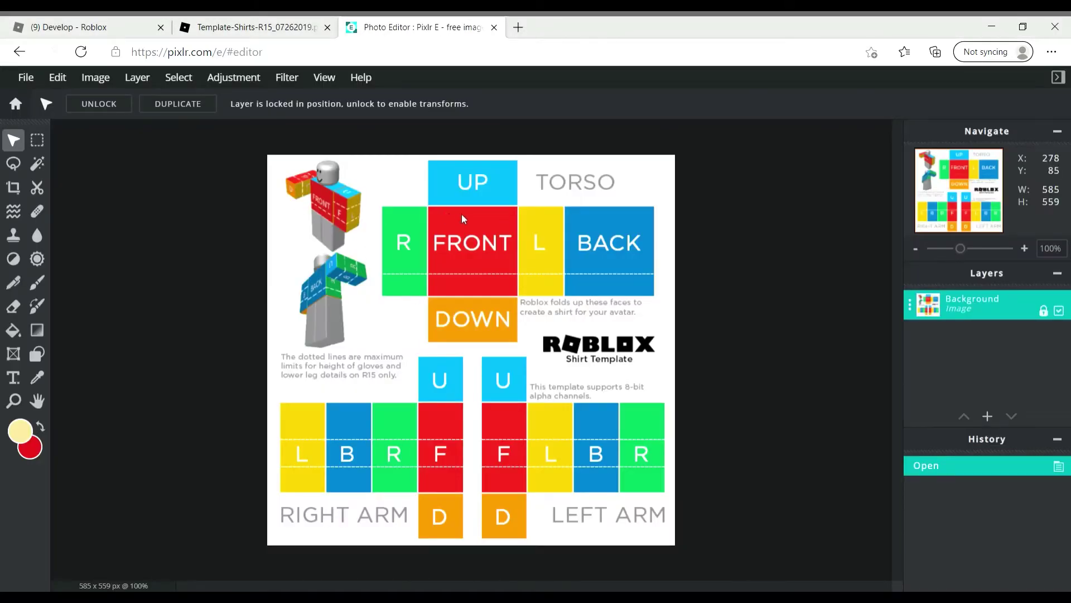
# Add an empty layer above the template and make a rectangular selection around the torso's R, FRONT, L and BACK faces.
pyautogui.click(36, 140)
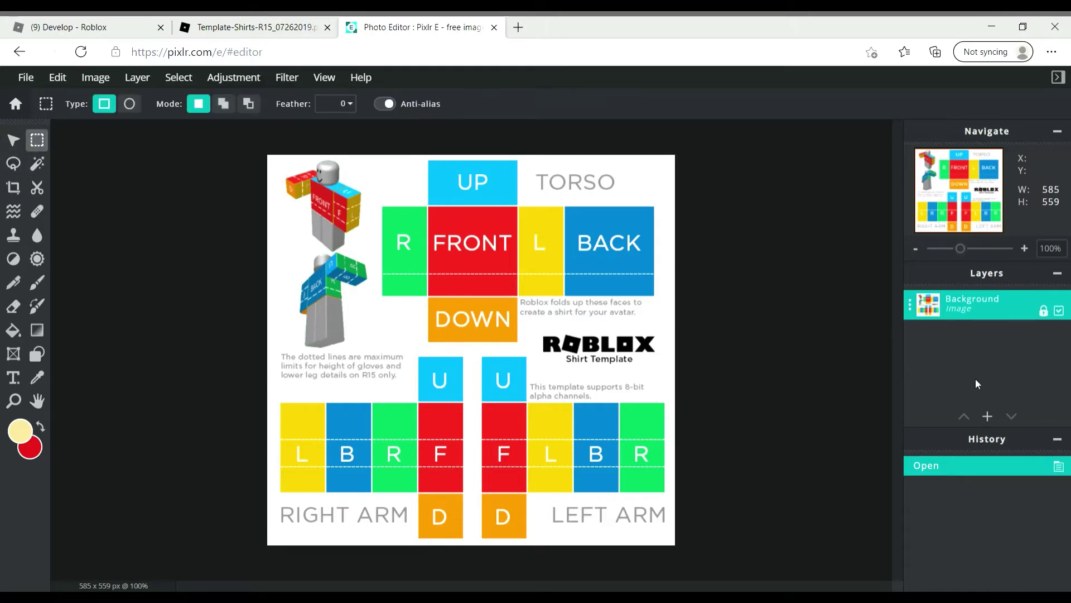
pyautogui.click(987, 416)
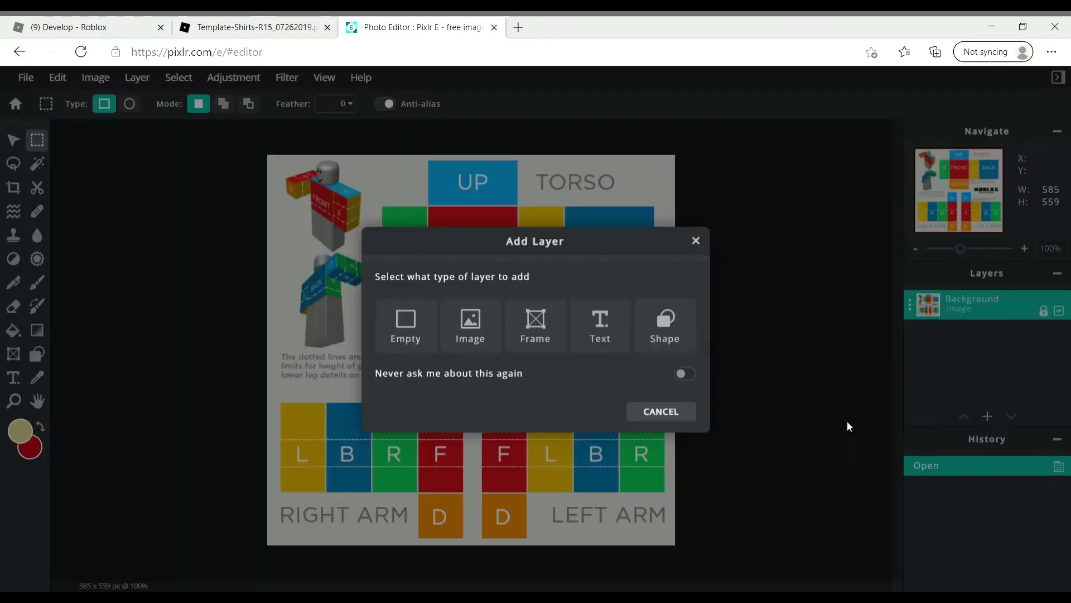
pyautogui.click(433, 350)
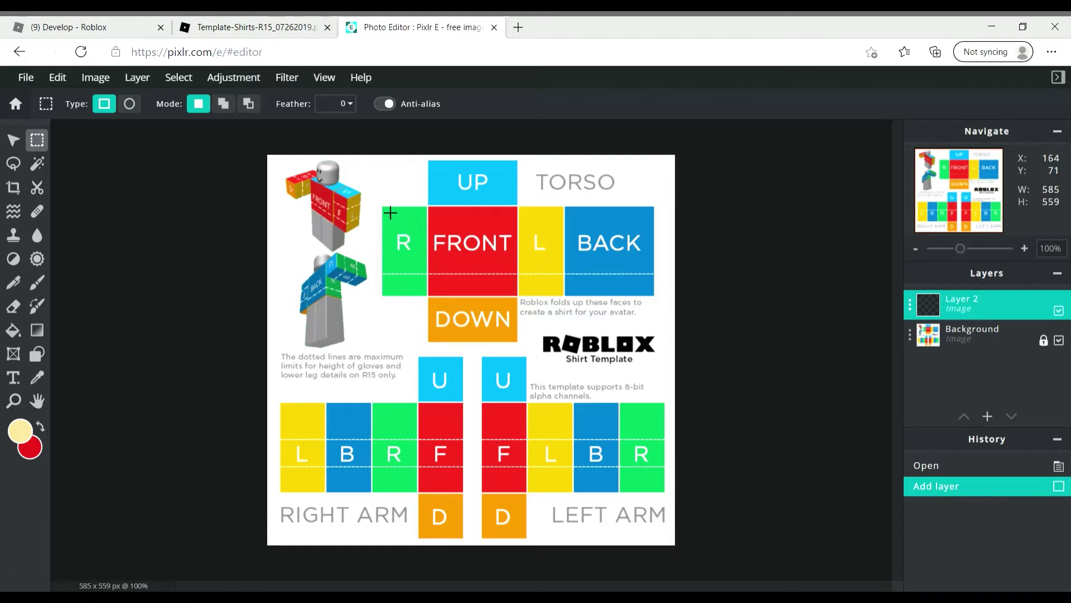
pyautogui.moveTo(391, 214); pyautogui.dragTo(662, 304)
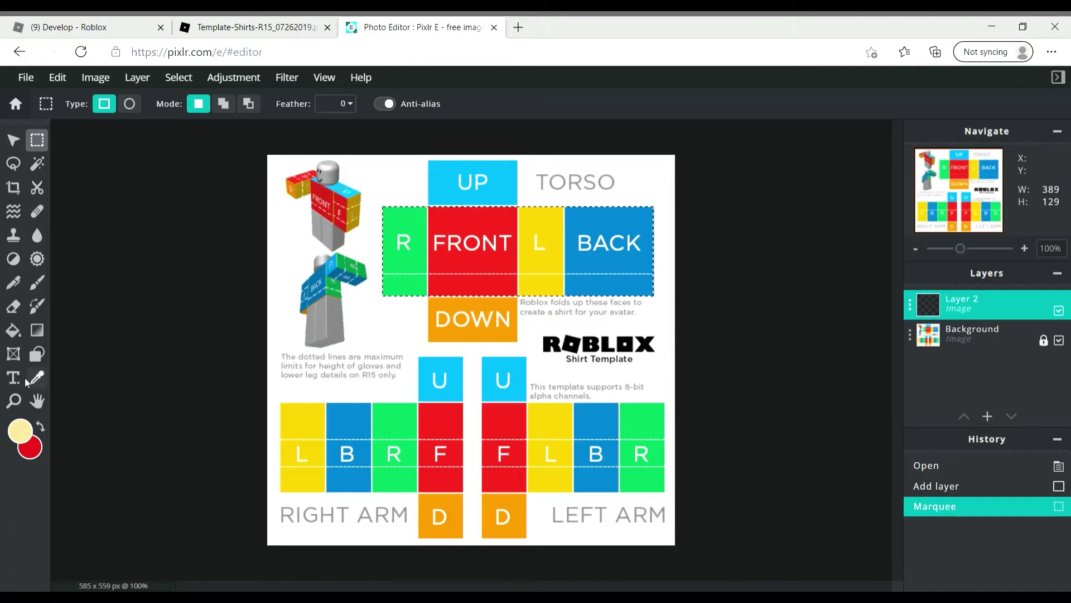
# Set the foreground color to a dark red, about #B90407.
pyautogui.click(23, 431)
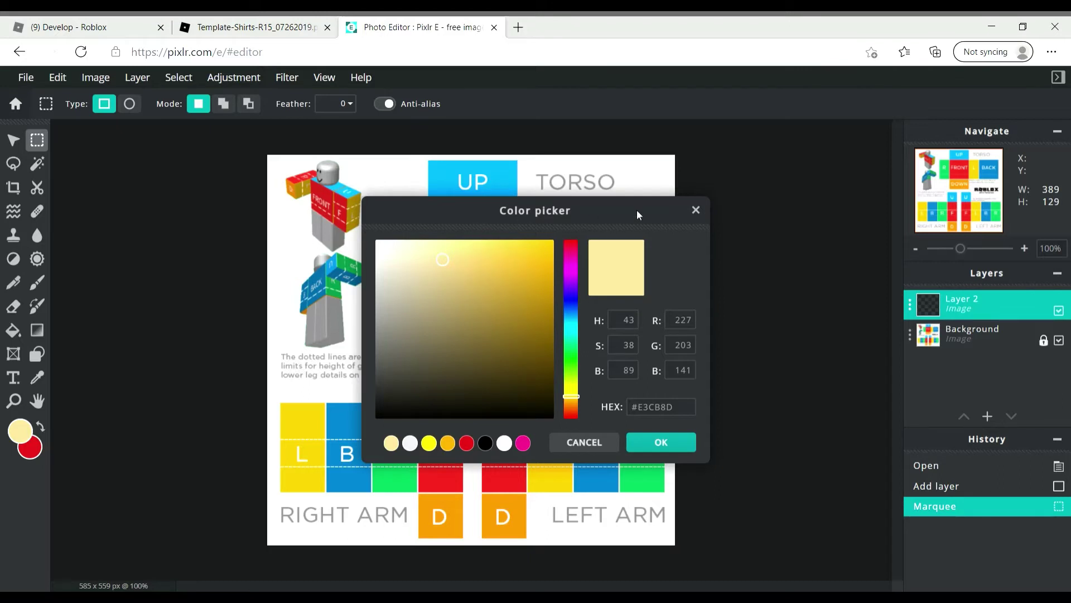
pyautogui.click(521, 332)
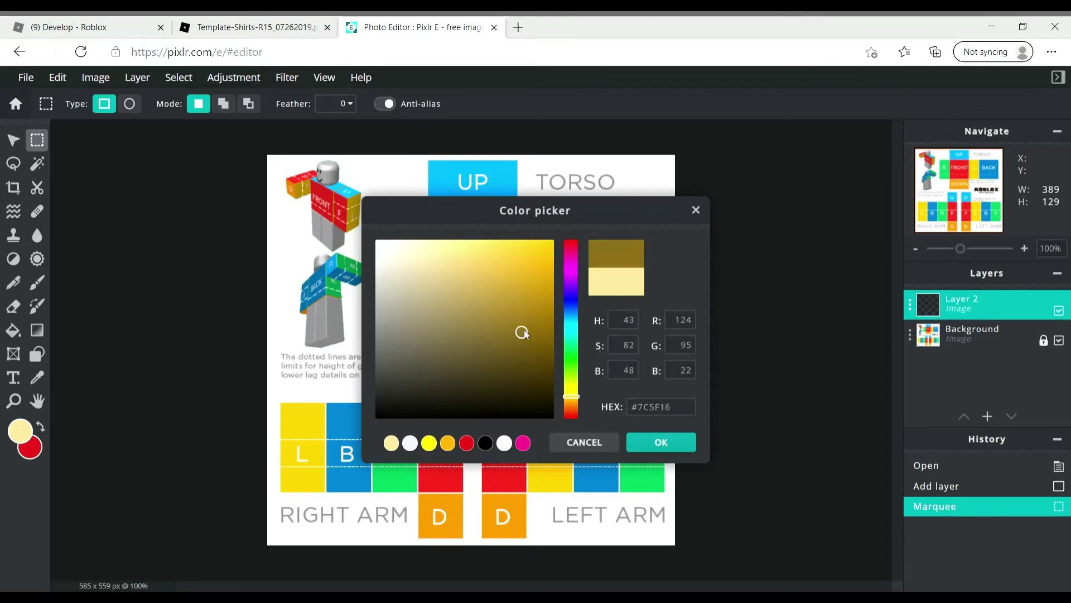
pyautogui.moveTo(577, 307); pyautogui.dragTo(573, 241)
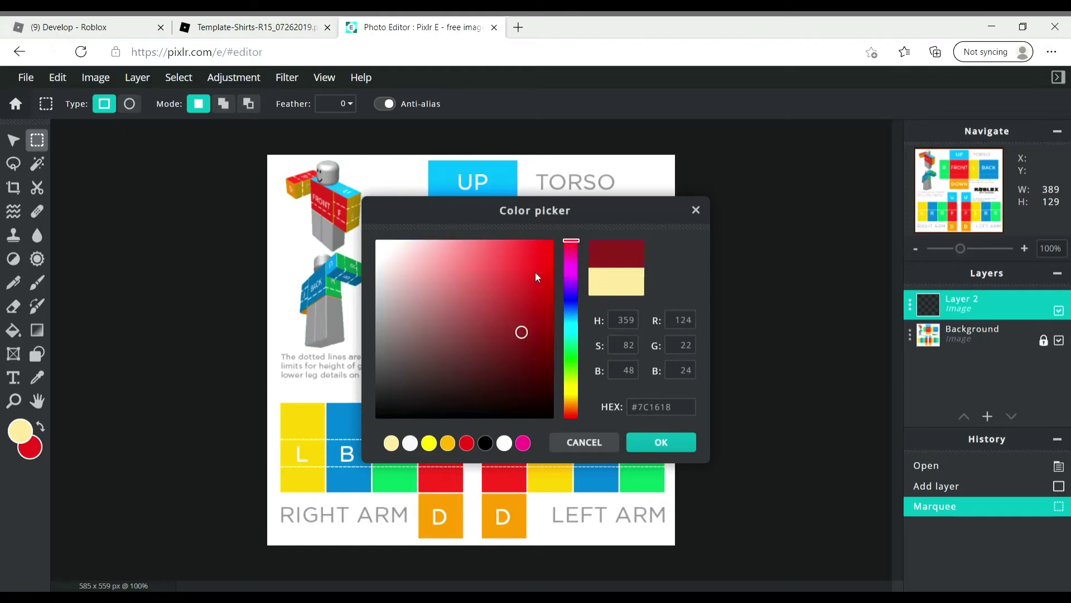
pyautogui.moveTo(520, 331); pyautogui.dragTo(548, 287)
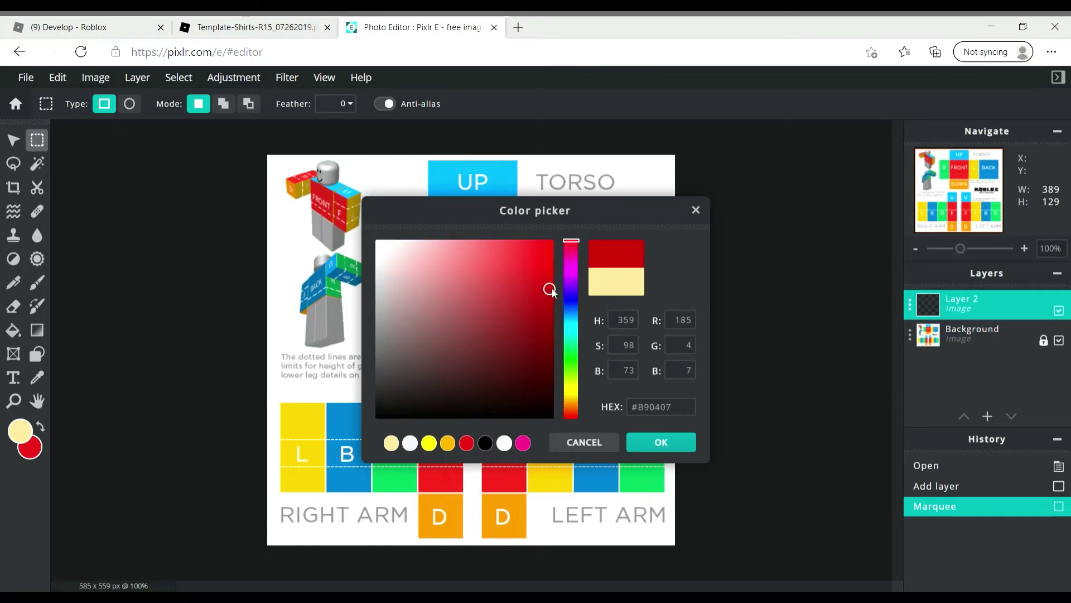
pyautogui.click(659, 441)
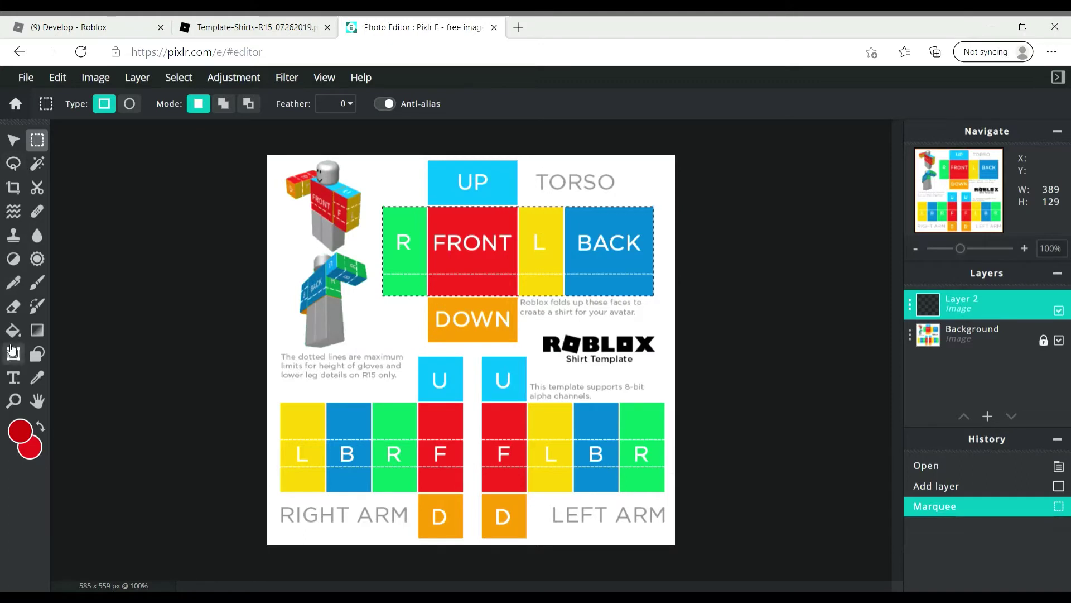
# Fill the selected torso row of R, FRONT, L and BACK faces with the dark red on the new layer.
pyautogui.click(19, 335)
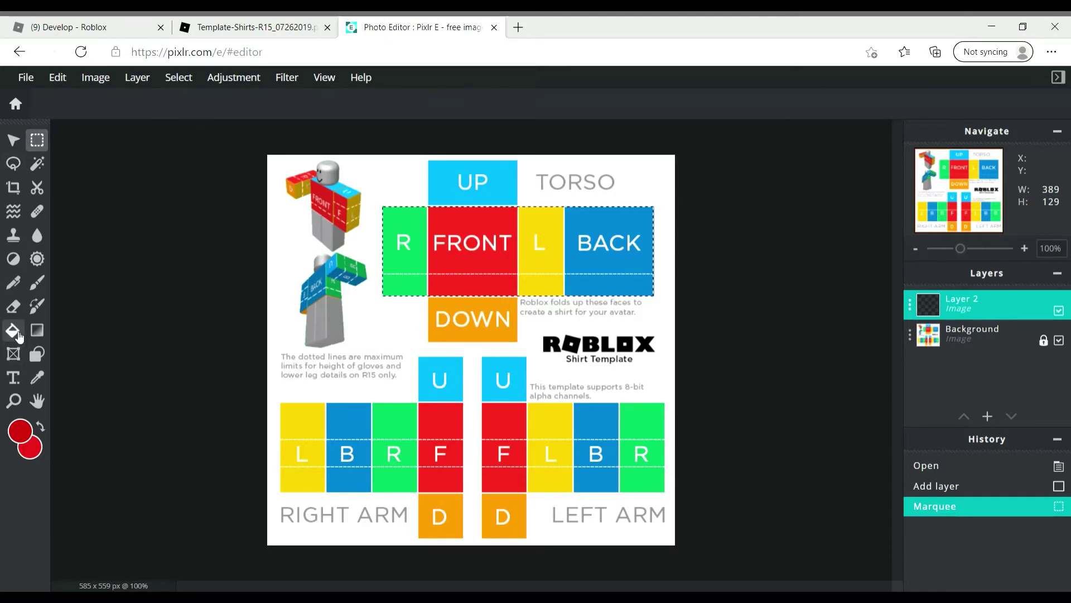
pyautogui.click(37, 282)
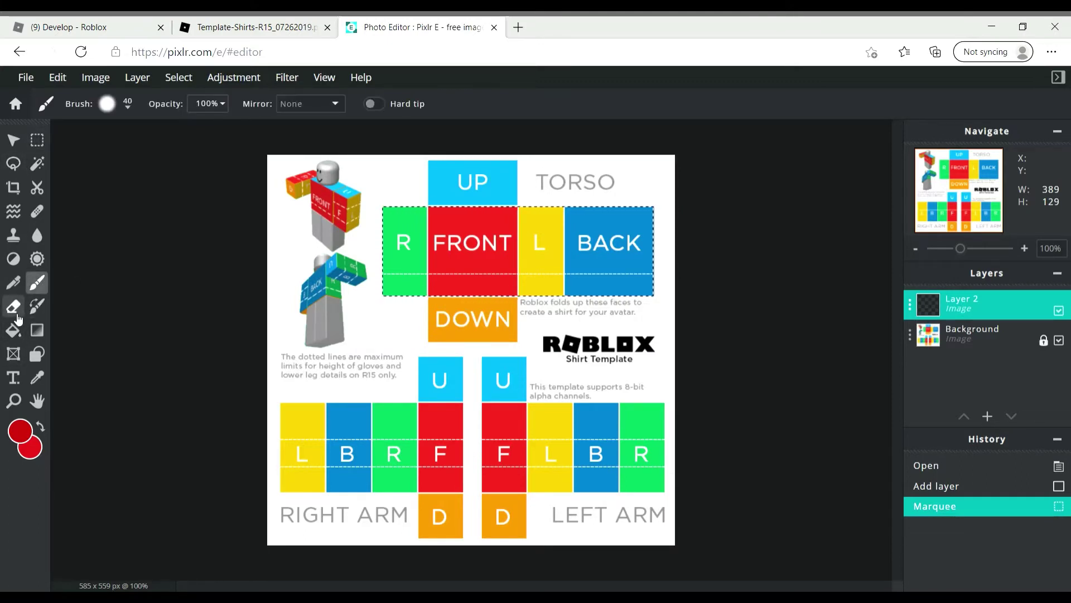
pyautogui.click(16, 310)
pyautogui.click(13, 330)
pyautogui.click(461, 256)
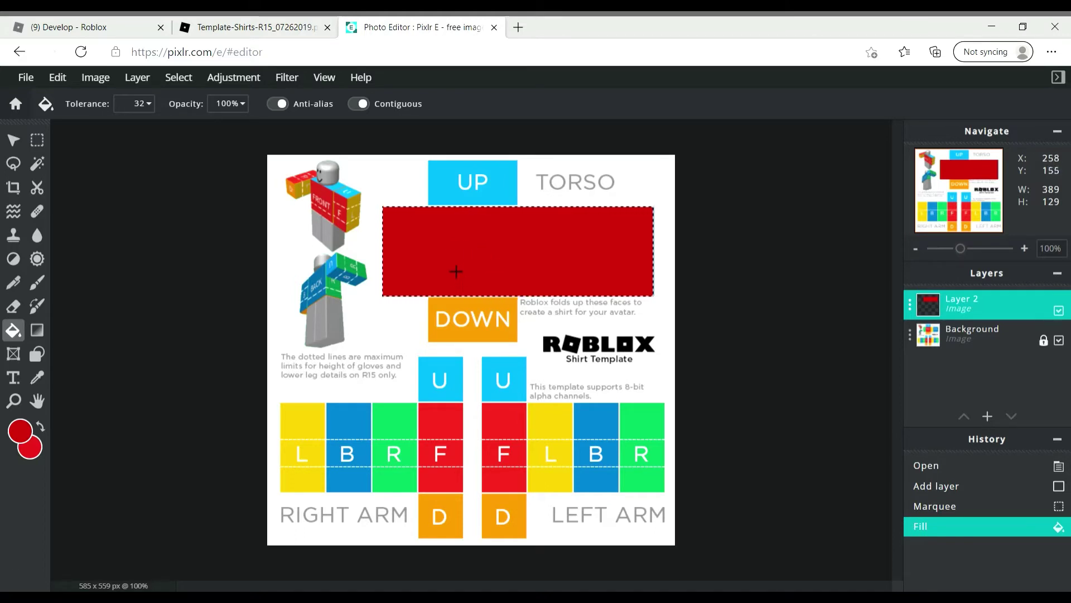
# Select the torso column from the UP face through the DOWN face and fill it with the dark red.
pyautogui.click(37, 140)
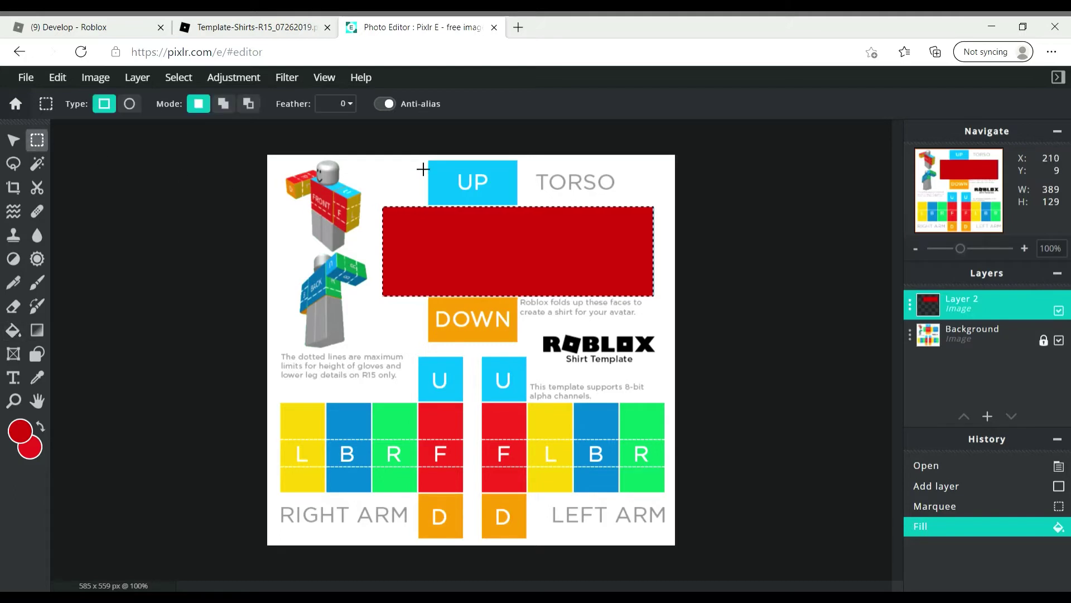
pyautogui.moveTo(436, 167); pyautogui.dragTo(524, 349)
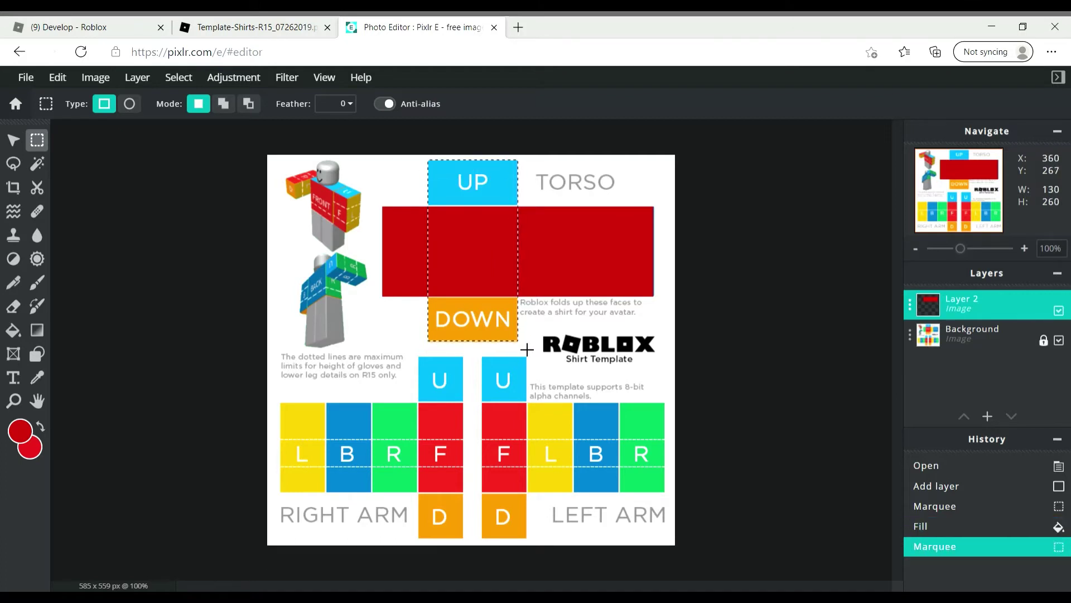
pyautogui.click(13, 330)
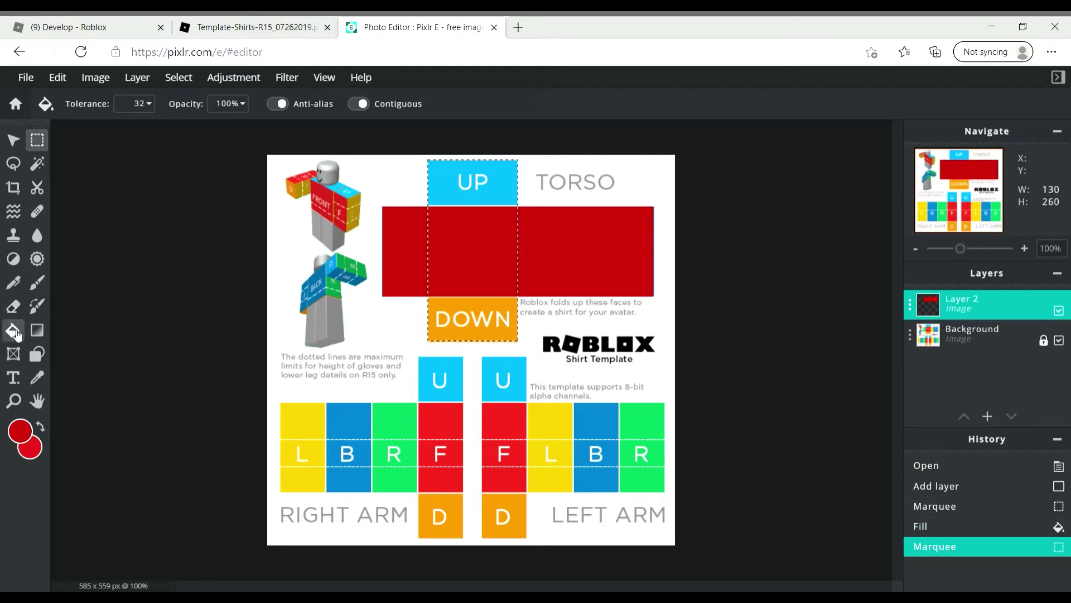
pyautogui.click(457, 329)
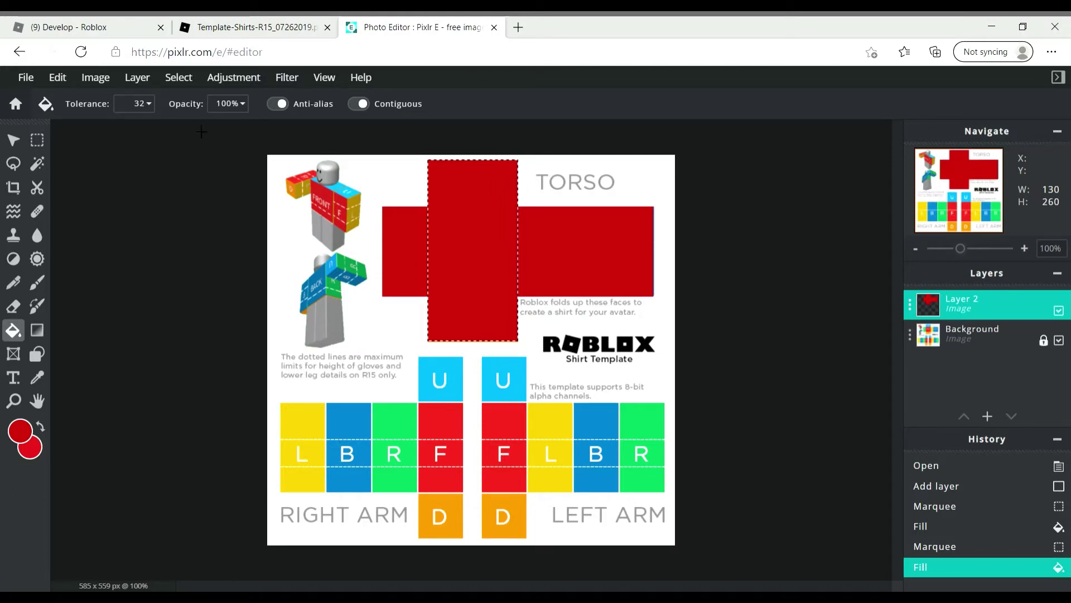
# Dismiss the ad banner, select the right arm's L, B, R and F faces, and fill them with the dark red.
pyautogui.click(36, 140)
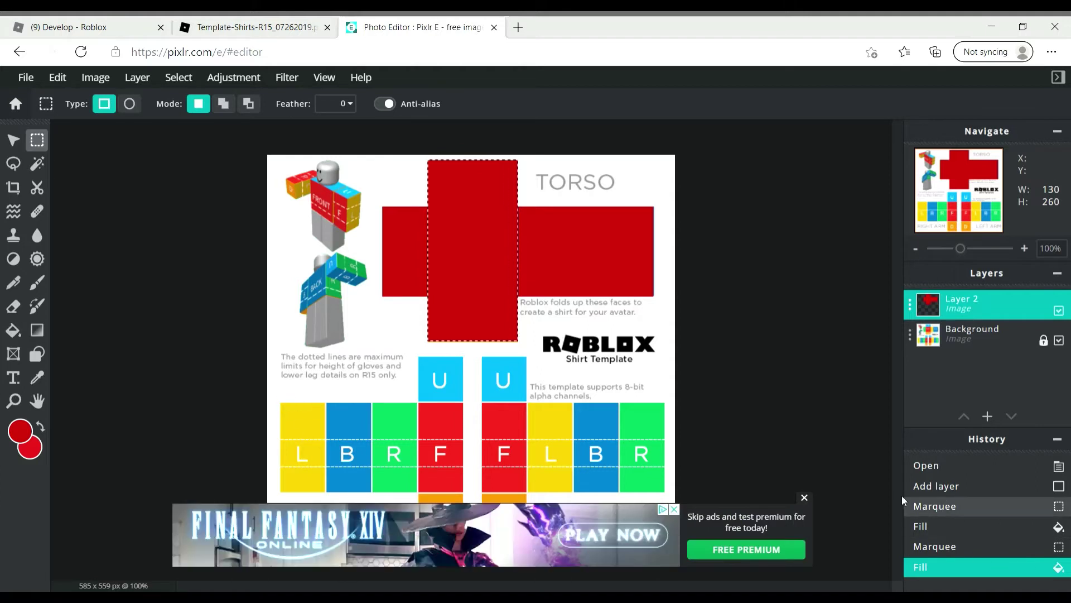
pyautogui.click(804, 498)
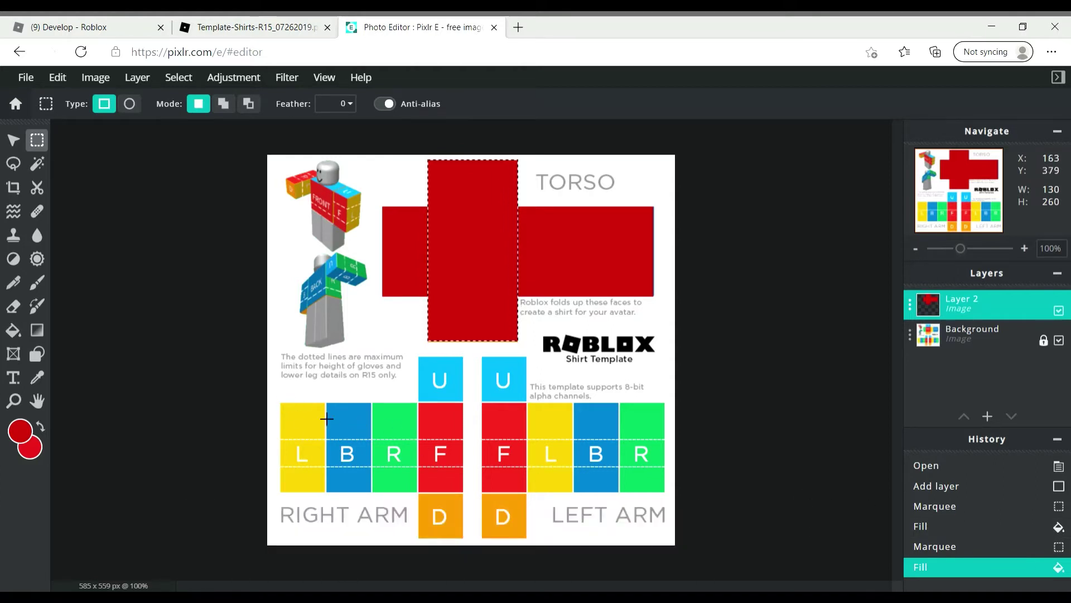
pyautogui.moveTo(289, 411); pyautogui.dragTo(472, 503)
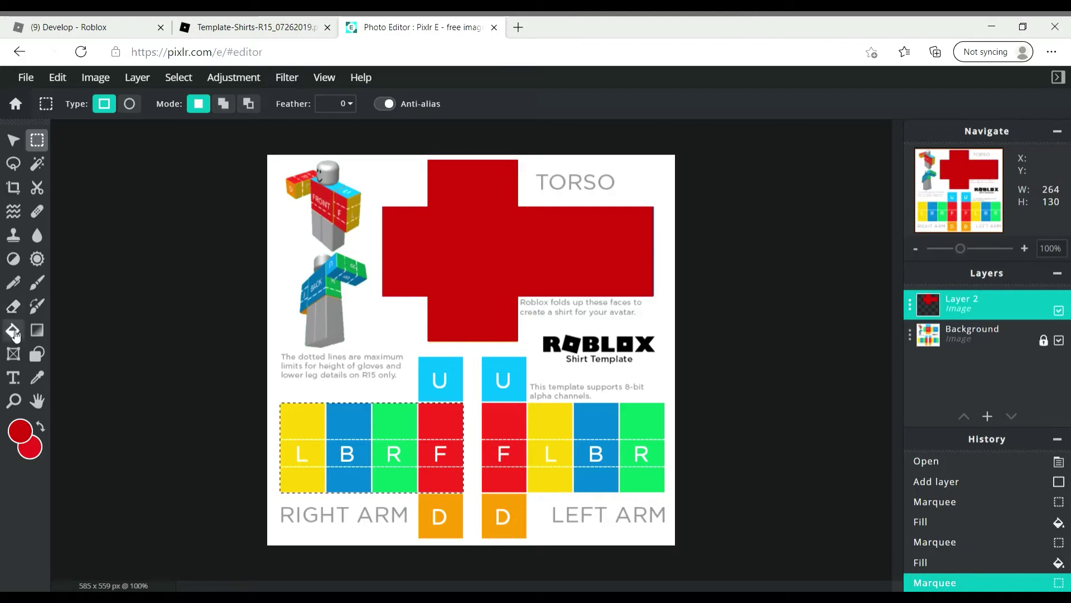
pyautogui.click(13, 329)
pyautogui.click(368, 472)
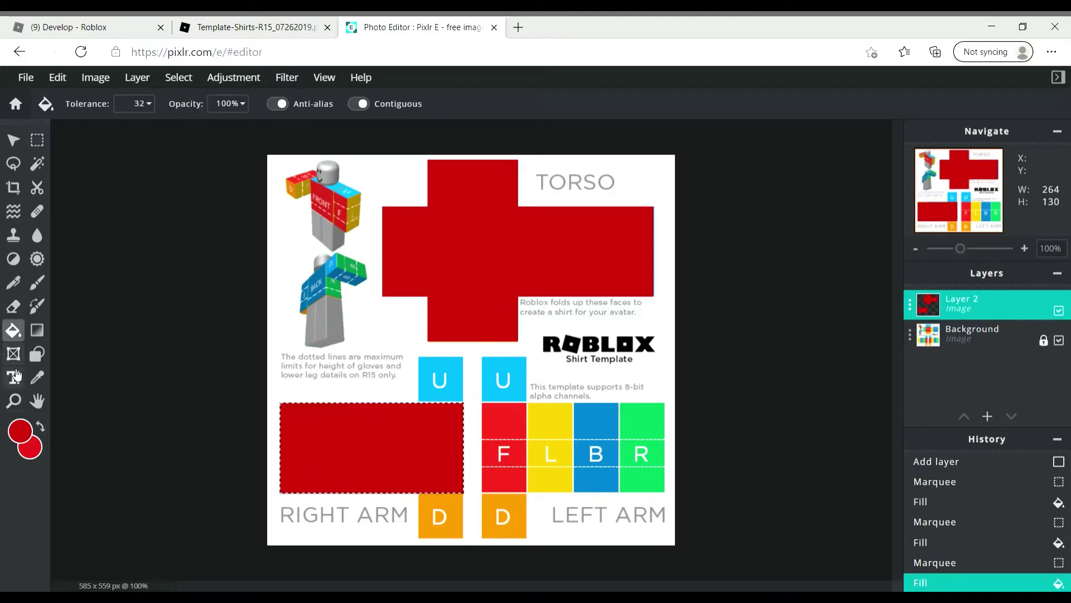
# Fill the right arm's U-to-D column and all the left arm faces with the same red, and clear the selection.
pyautogui.click(37, 140)
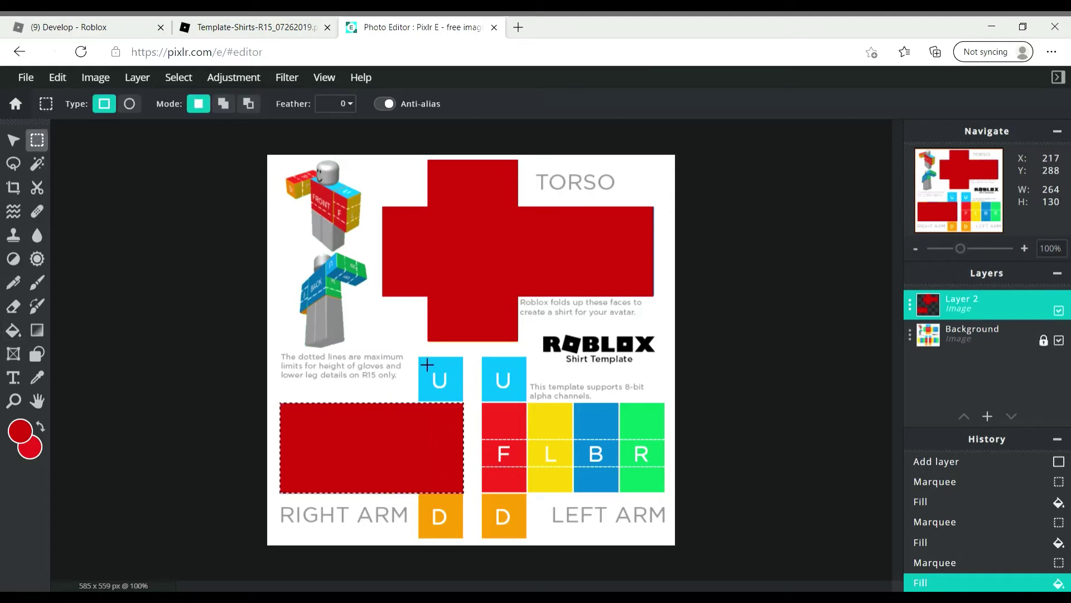
pyautogui.moveTo(418, 356)
pyautogui.mouseDown()
pyautogui.moveTo(437, 385)
pyautogui.moveTo(450, 500)
pyautogui.moveTo(472, 546)
pyautogui.mouseUp()
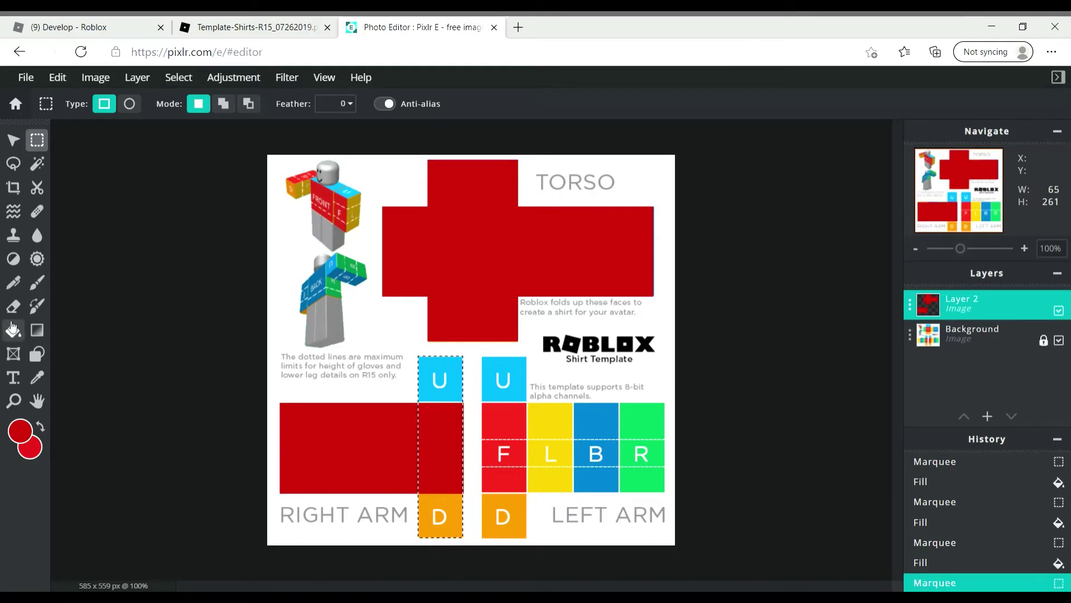
pyautogui.click(13, 330)
pyautogui.click(461, 392)
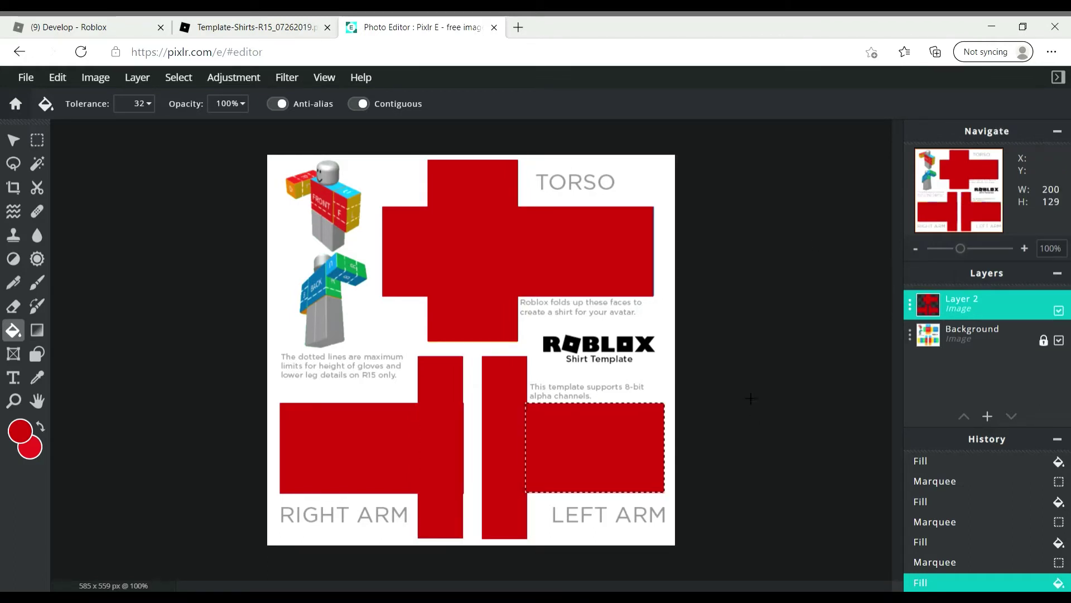
pyautogui.rightClick(624, 426)
pyautogui.hotkey('ctrl', 'd')
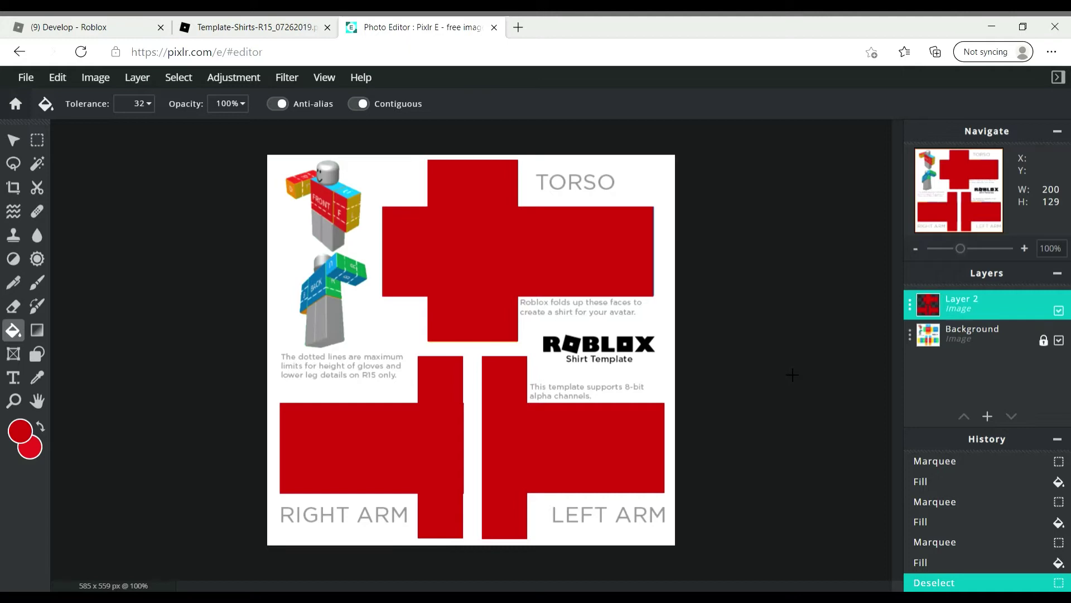
# Close the shirt template image tab and search the web for "roblox shirt shading" in a new tab.
pyautogui.click(327, 27)
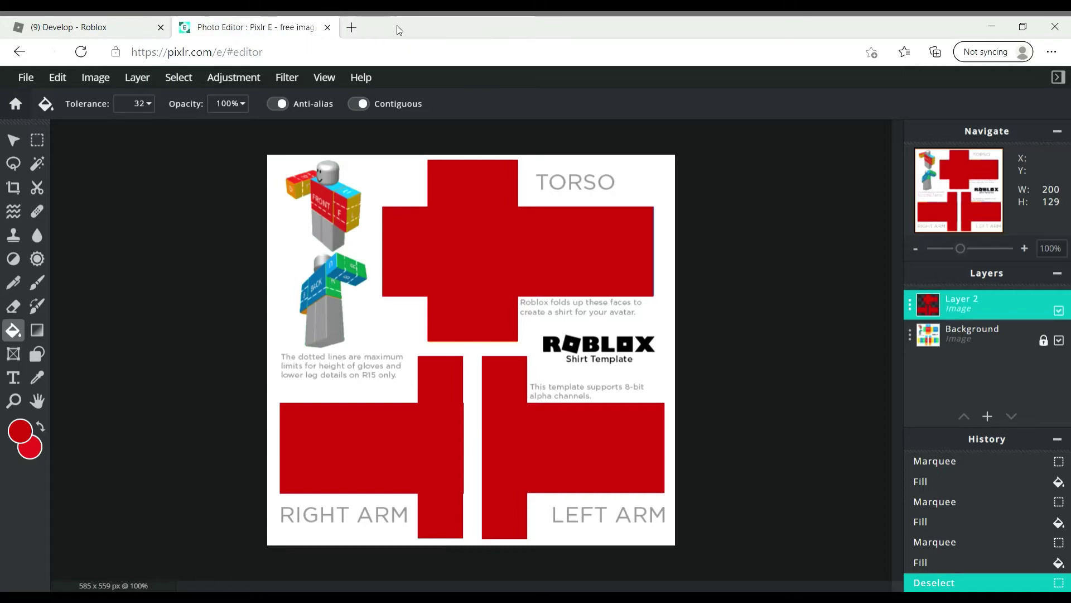
pyautogui.click(354, 27)
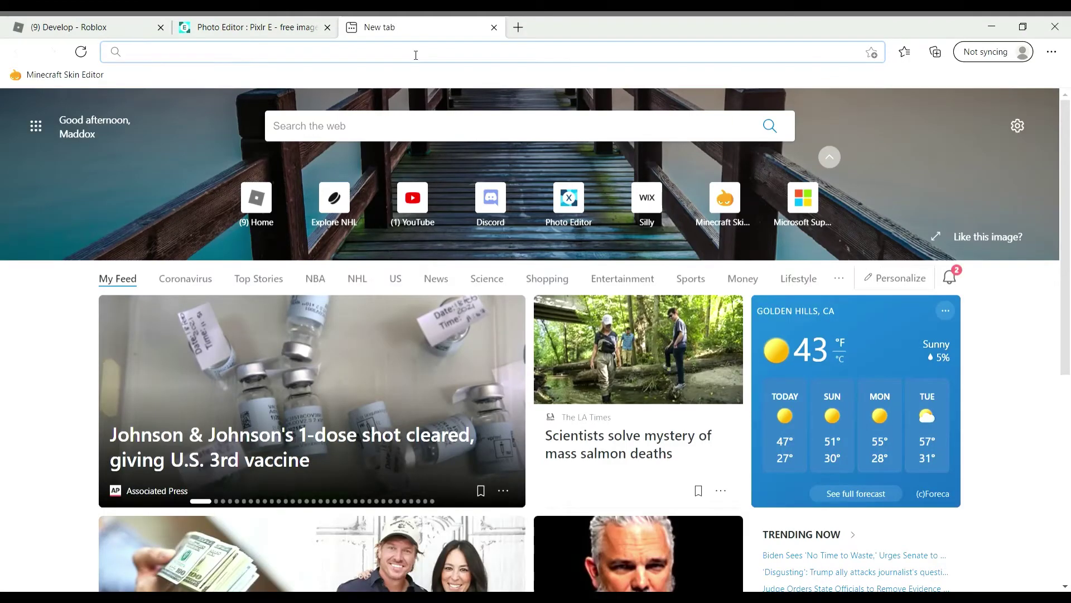
pyautogui.write('roblox')
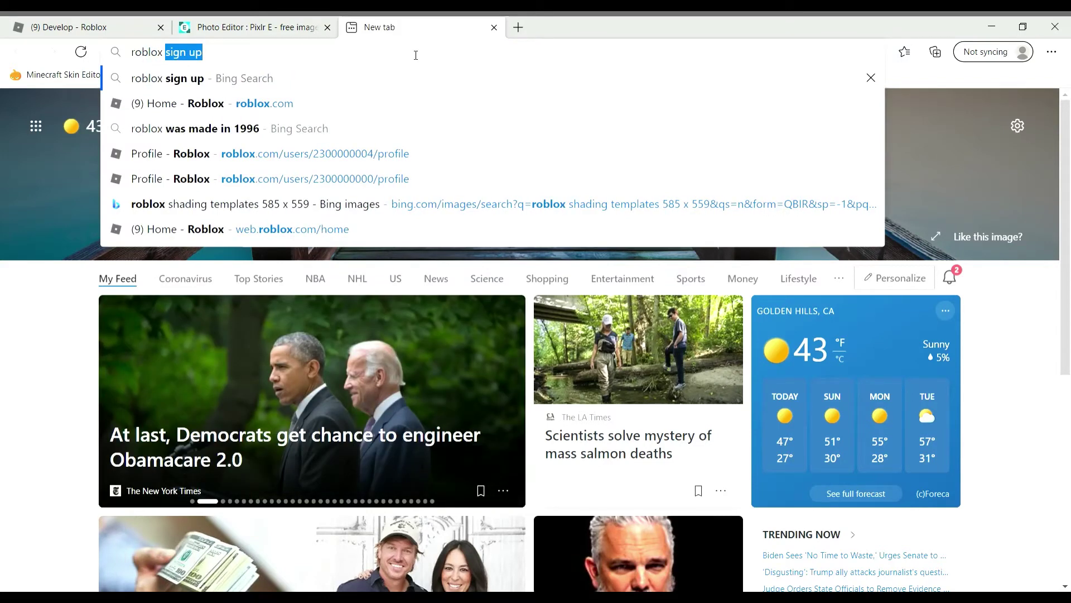
pyautogui.write(' shirt')
pyautogui.press('BackSpace')
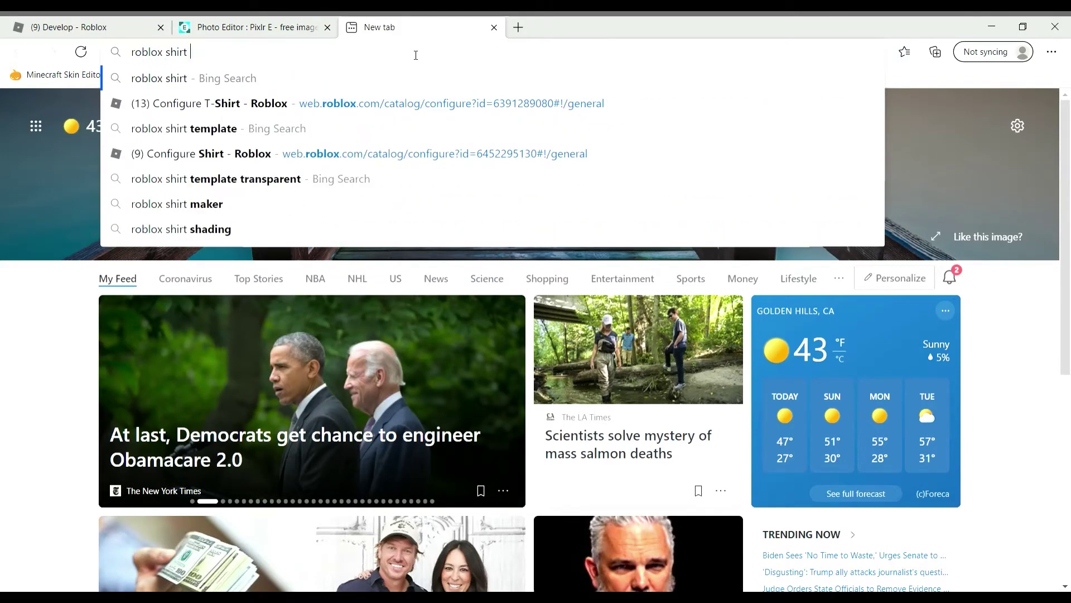
pyautogui.write('shad')
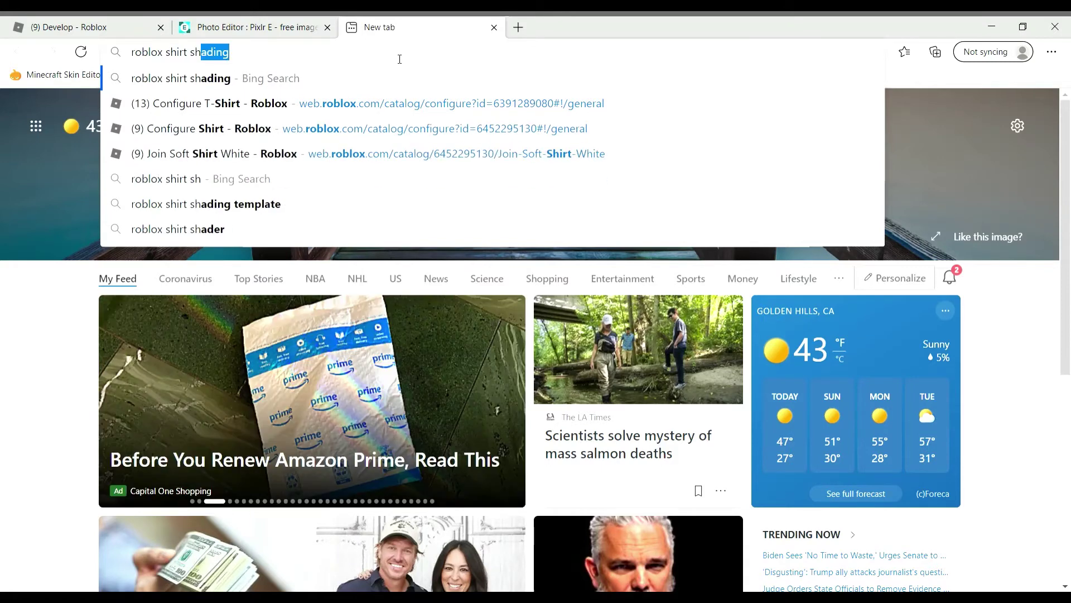
pyautogui.write('ing')
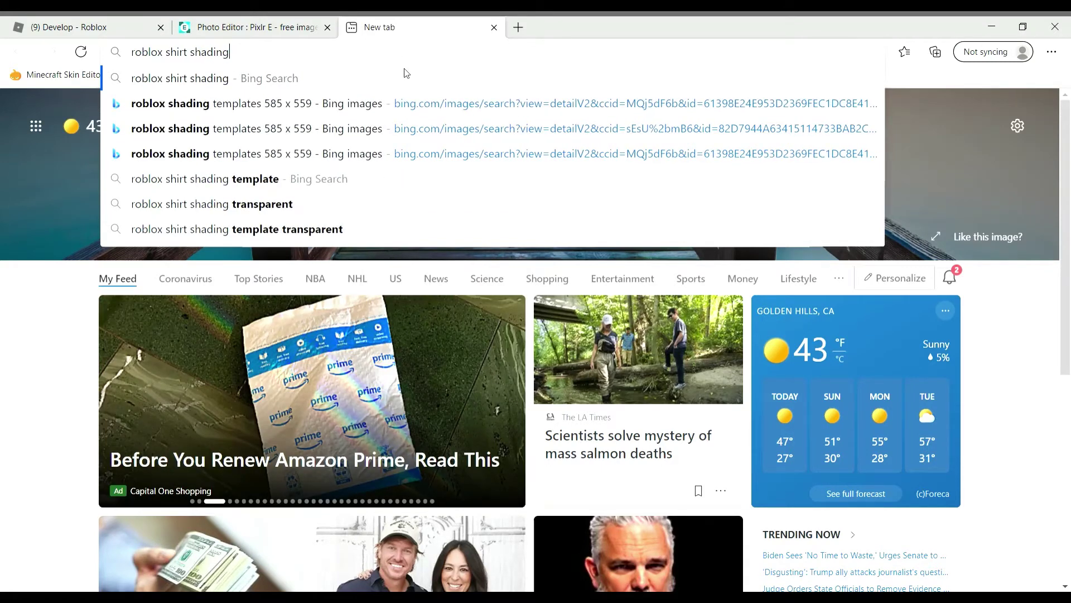
pyautogui.press('Return')
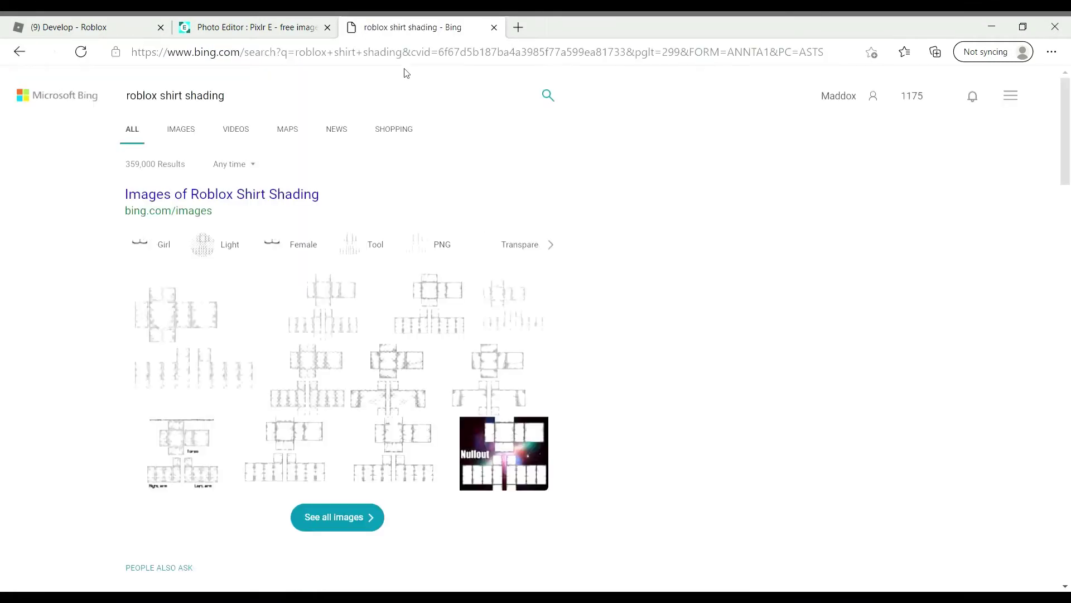
# Search for images of "roblox shirt shading template 585 x 559" and open the black-outlined shading template with darker grey end panels.
pyautogui.click(361, 112)
pyautogui.click(316, 201)
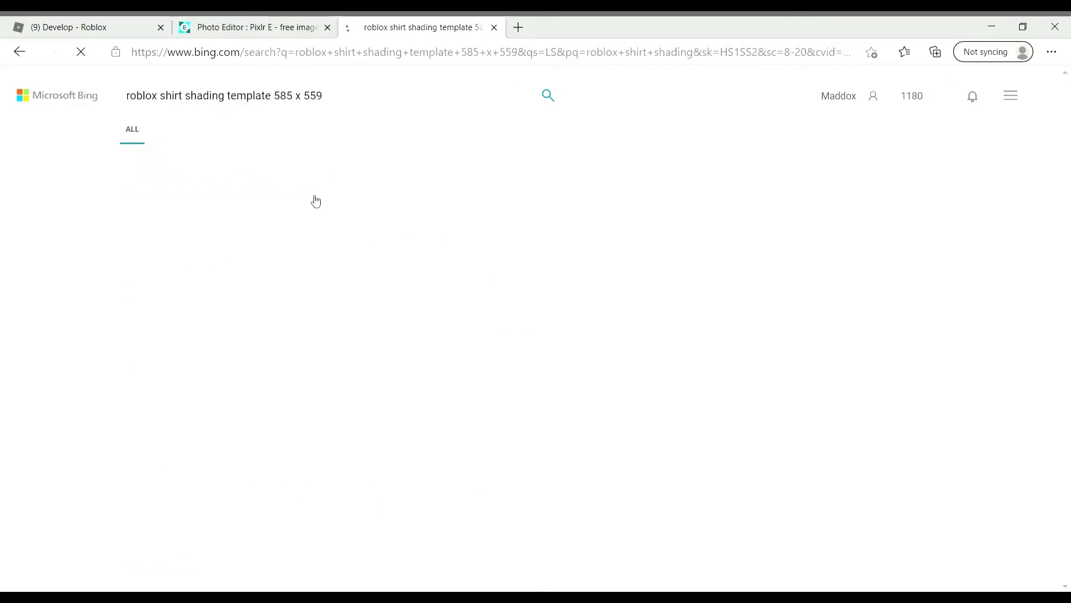
pyautogui.click(187, 133)
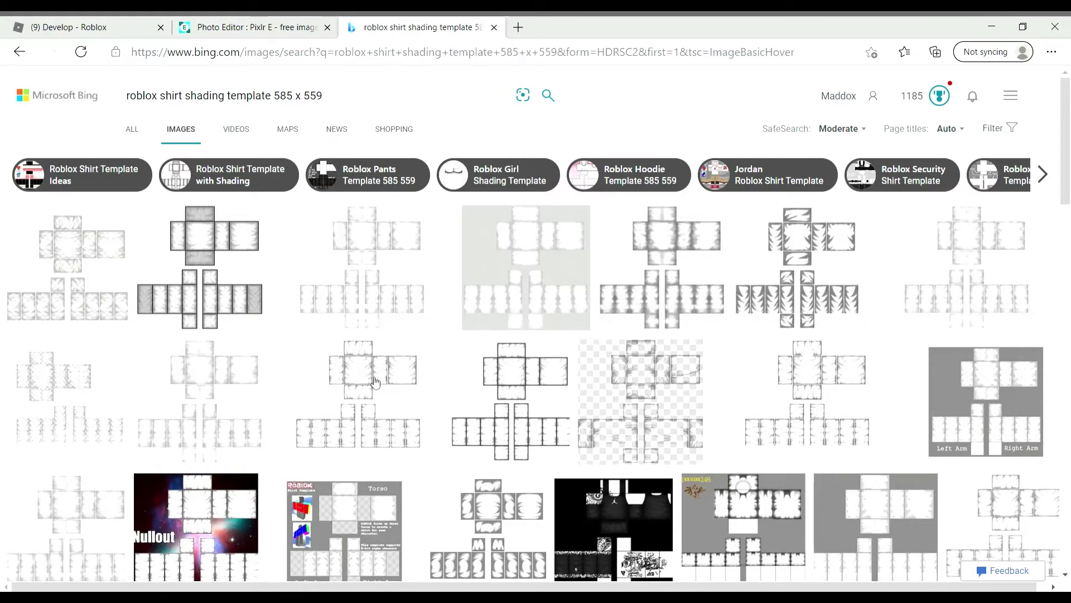
pyautogui.scroll(-7, 304, 397)
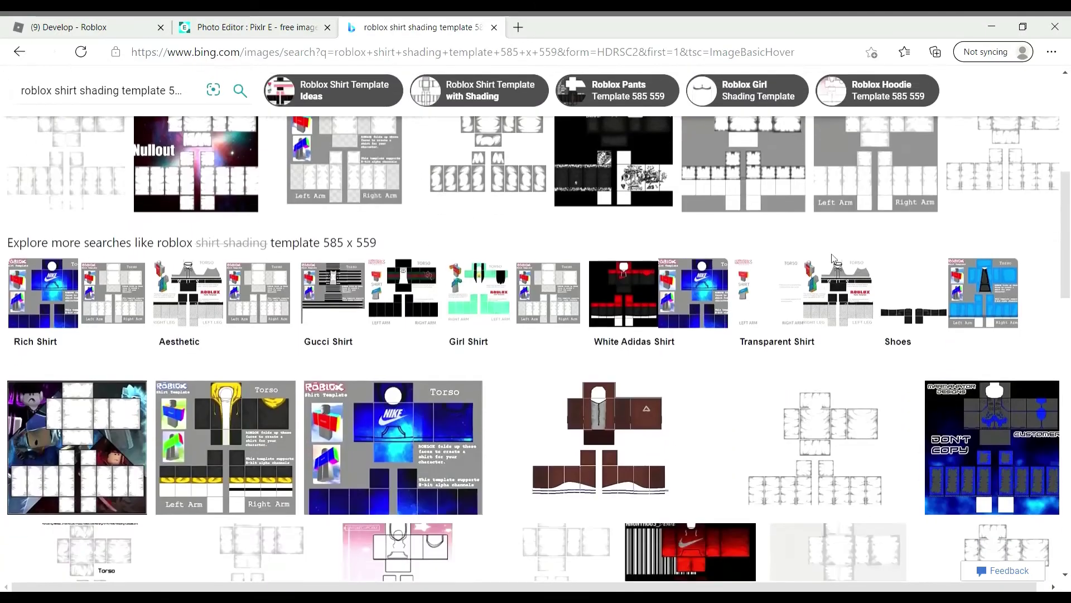
pyautogui.scroll(-4, 829, 258)
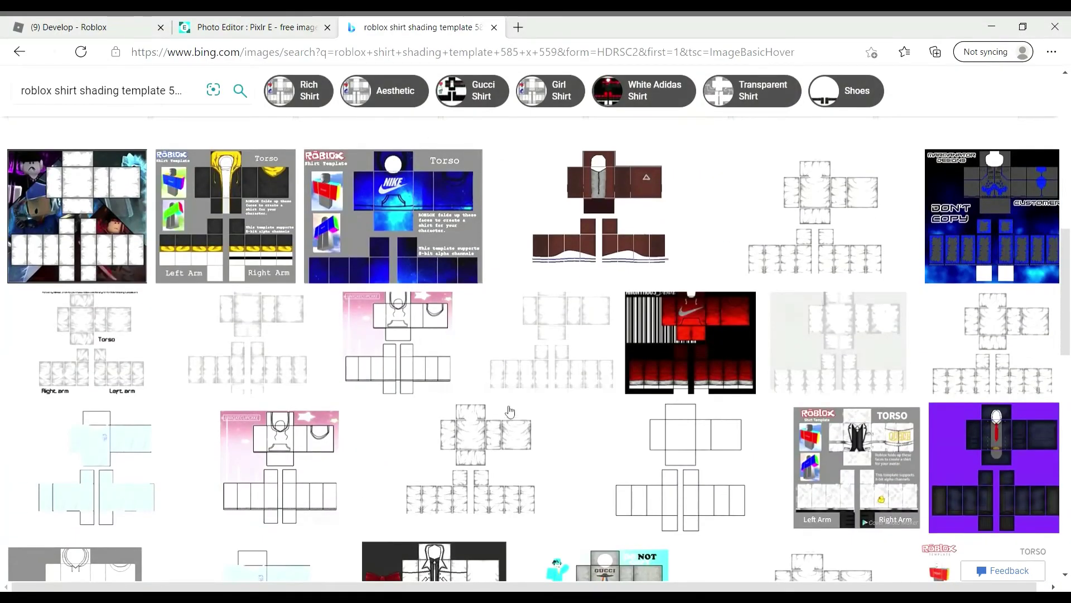
pyautogui.scroll(10, 497, 452)
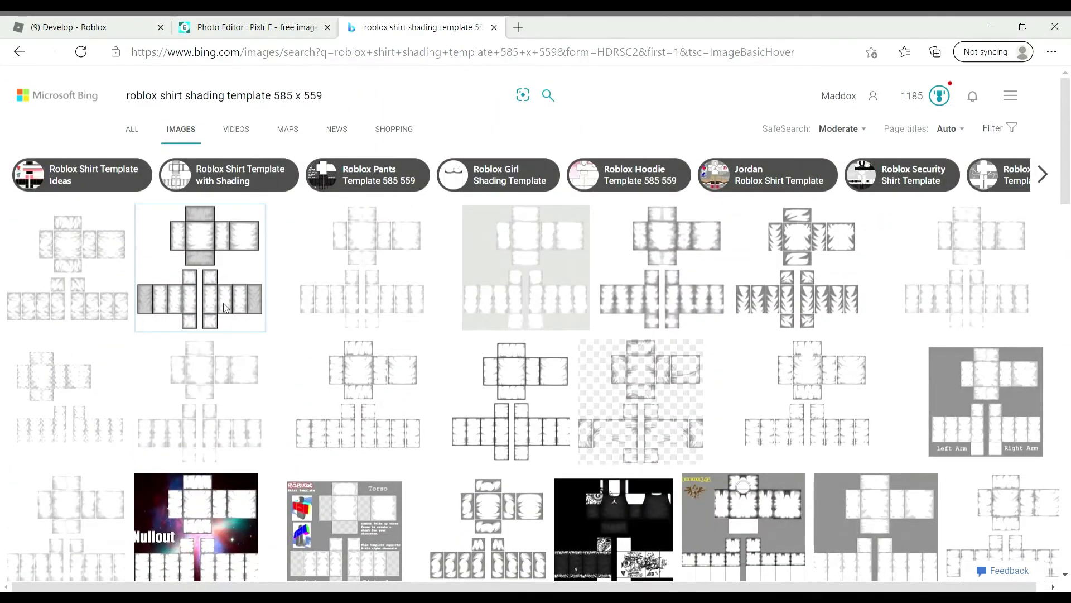
pyautogui.click(178, 262)
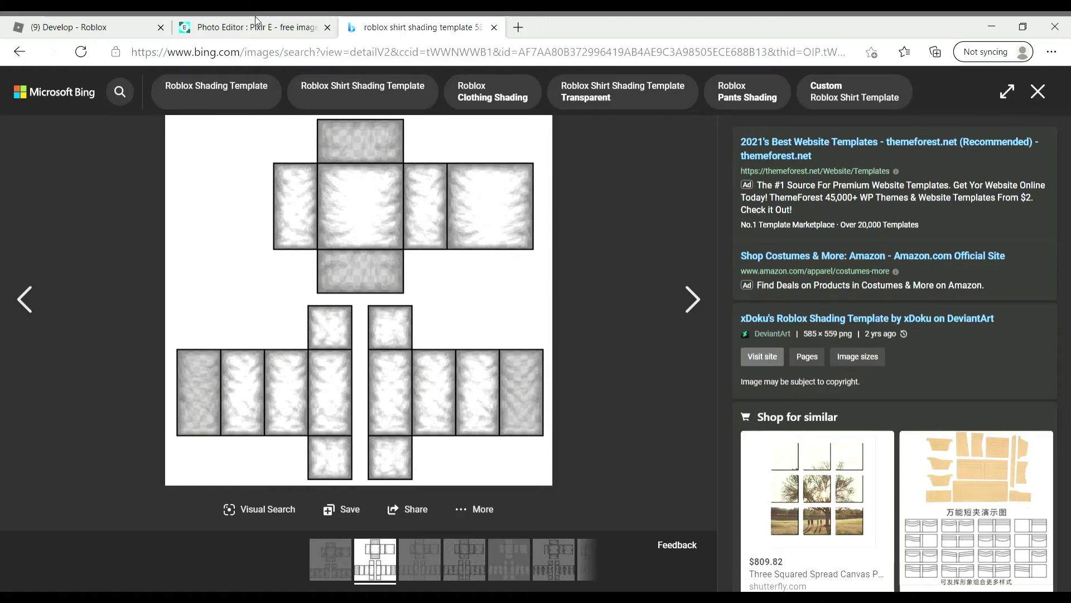
# Switch back to Pixlr E, add the shading template l.png as a new image layer, and dismiss the ad banner.
pyautogui.click(273, 25)
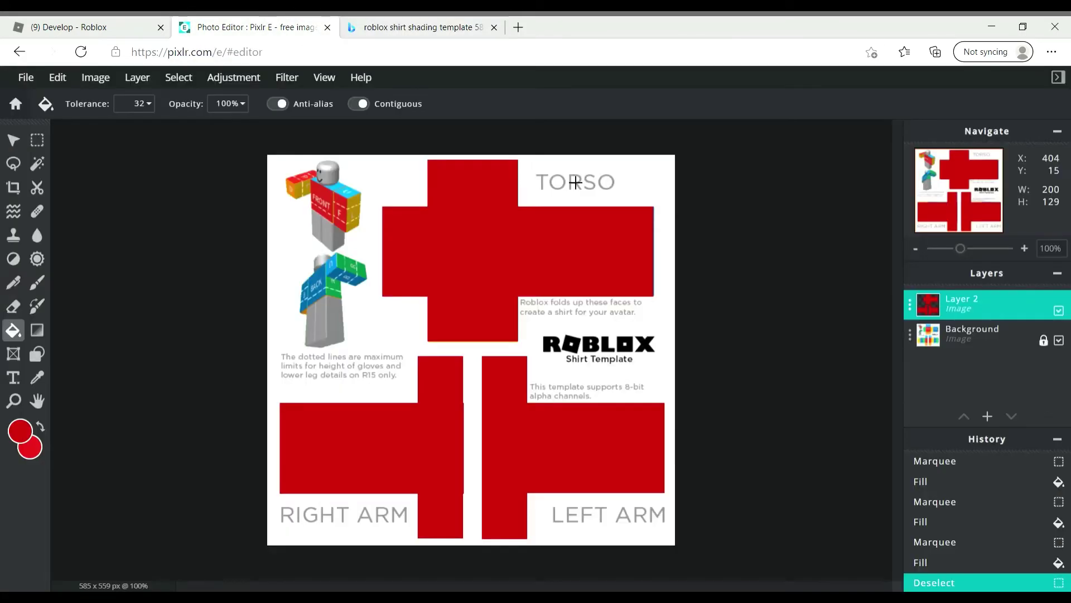
pyautogui.click(988, 416)
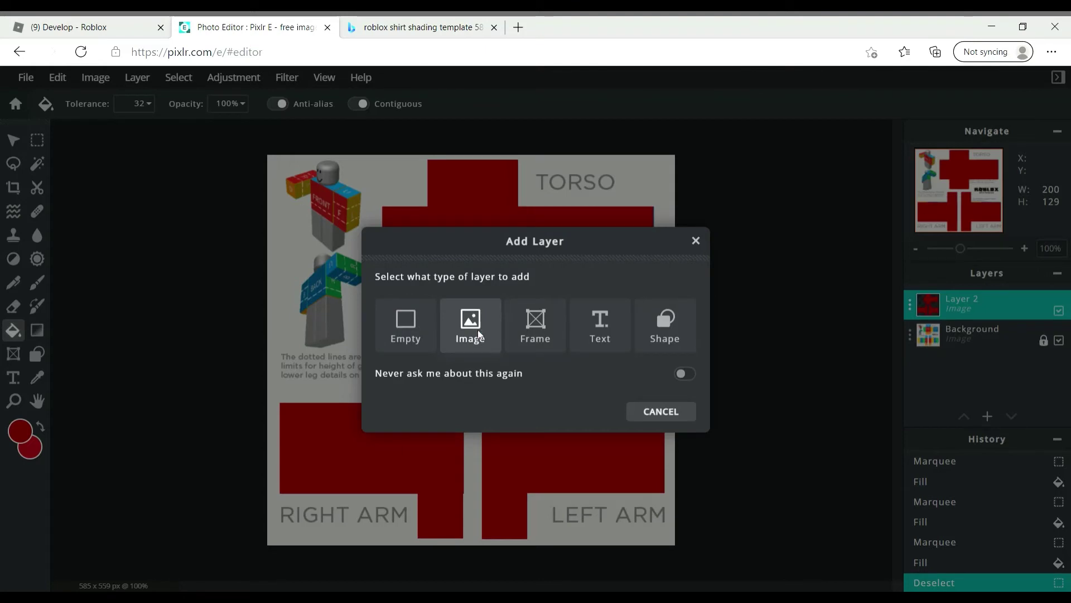
pyautogui.click(479, 335)
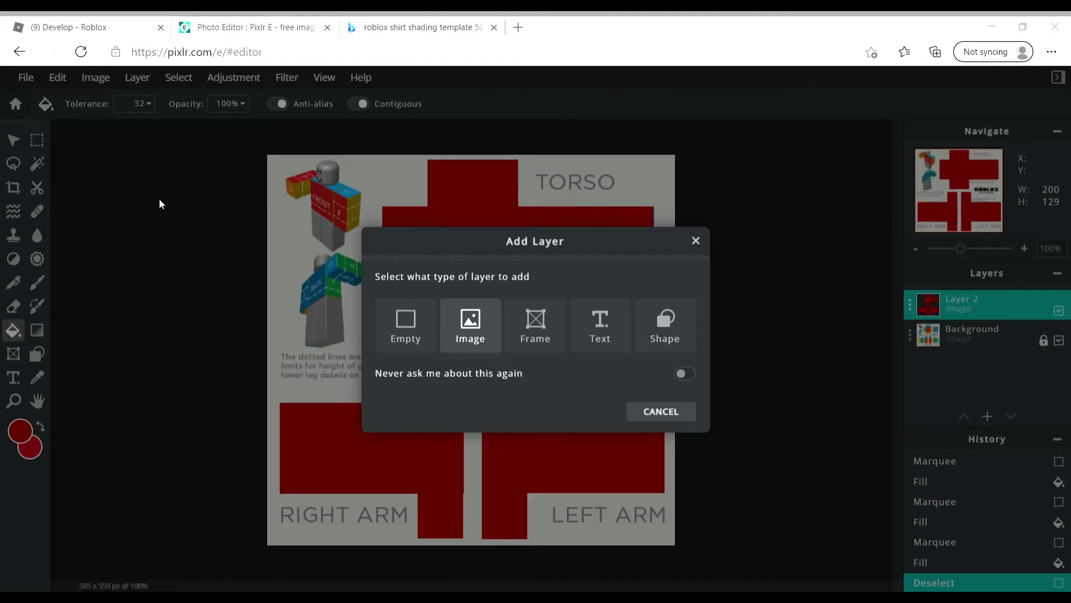
pyautogui.press('Return')
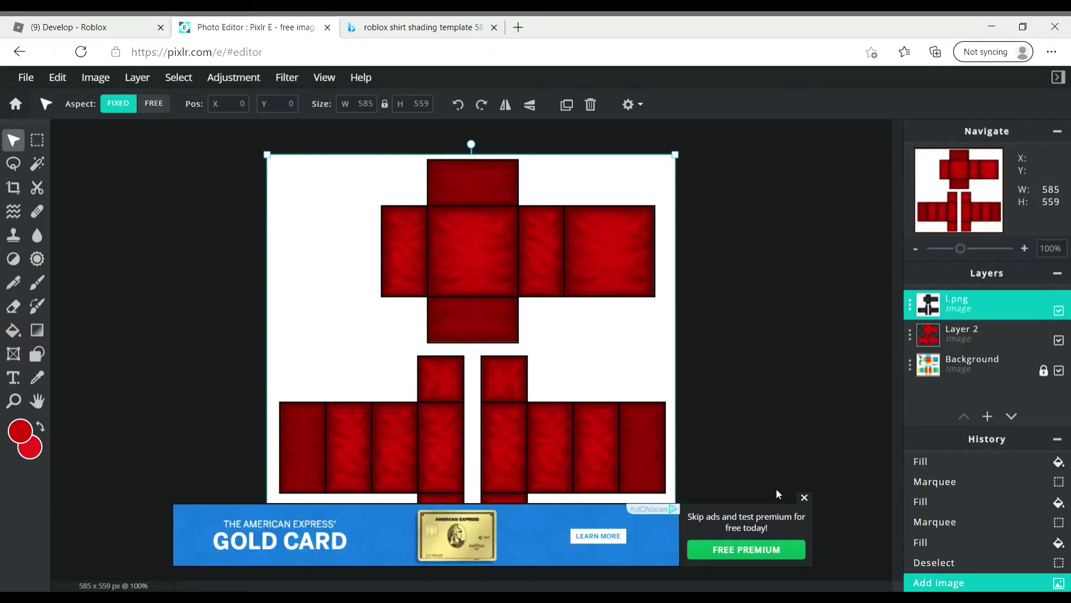
pyautogui.click(804, 497)
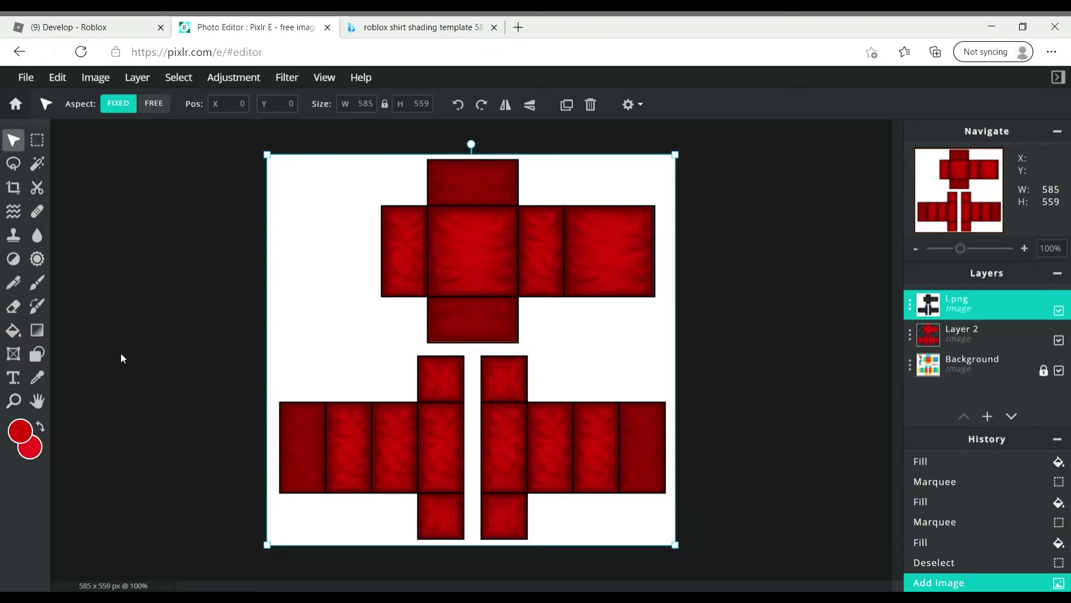
# Select the shading layer's white background with the Wand, erase it using a 500 px square eraser, and clear the selection.
pyautogui.click(41, 163)
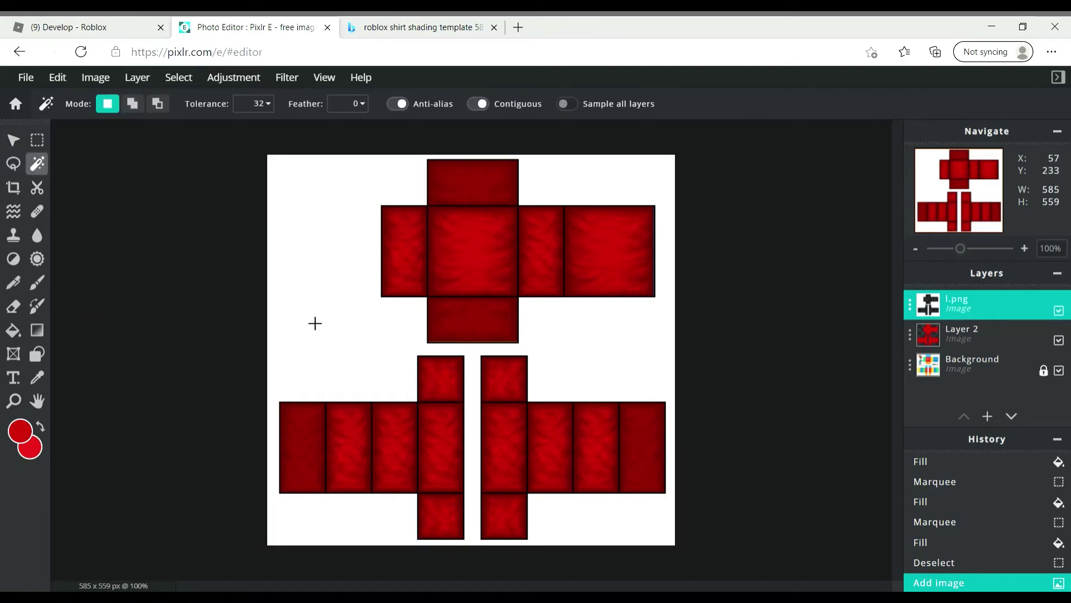
pyautogui.click(316, 317)
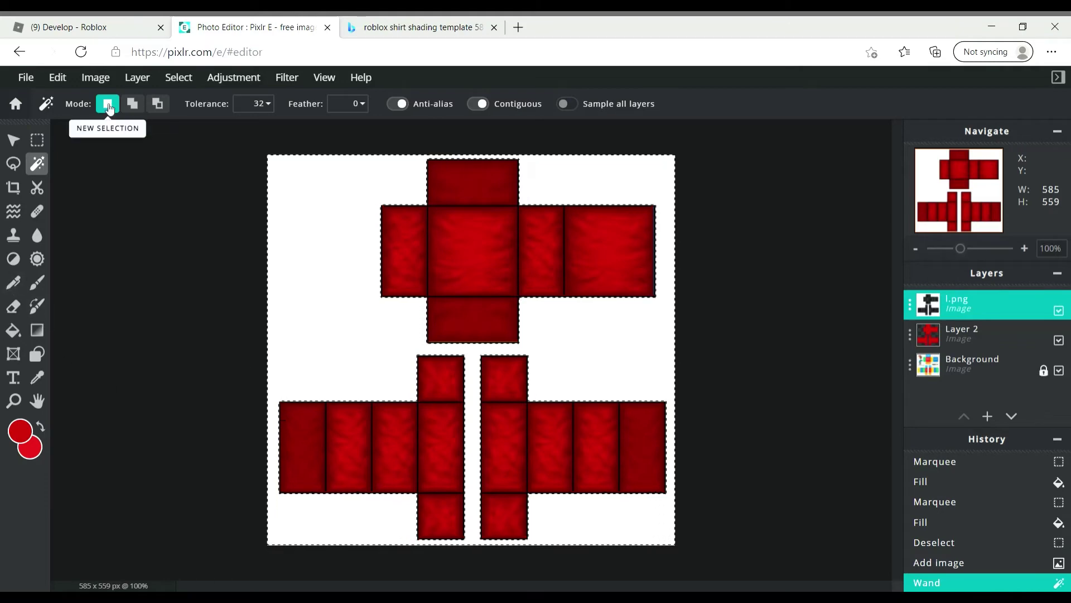
pyautogui.click(16, 305)
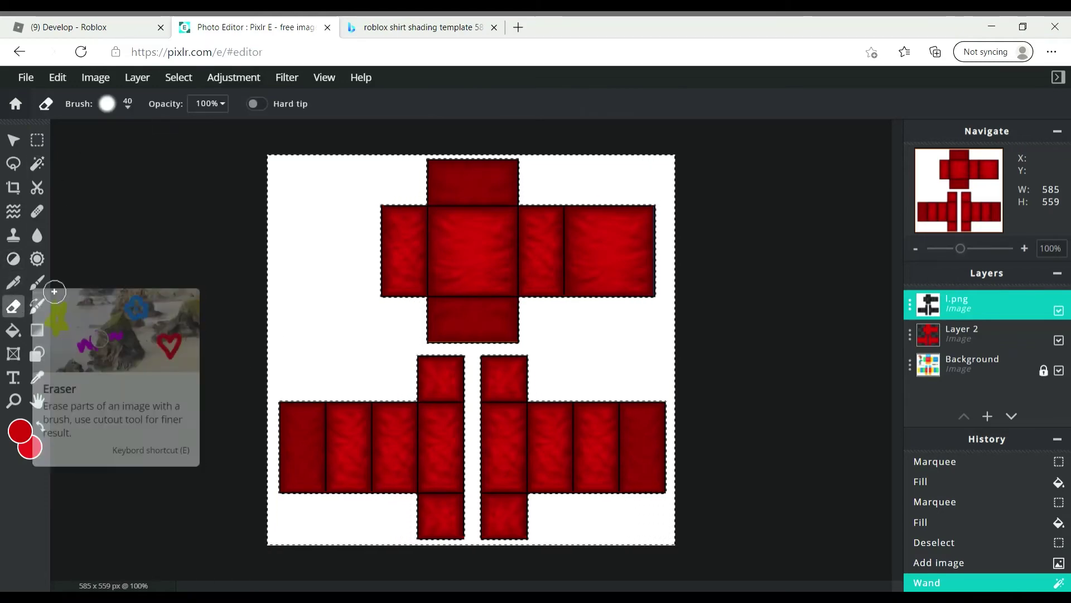
pyautogui.click(128, 109)
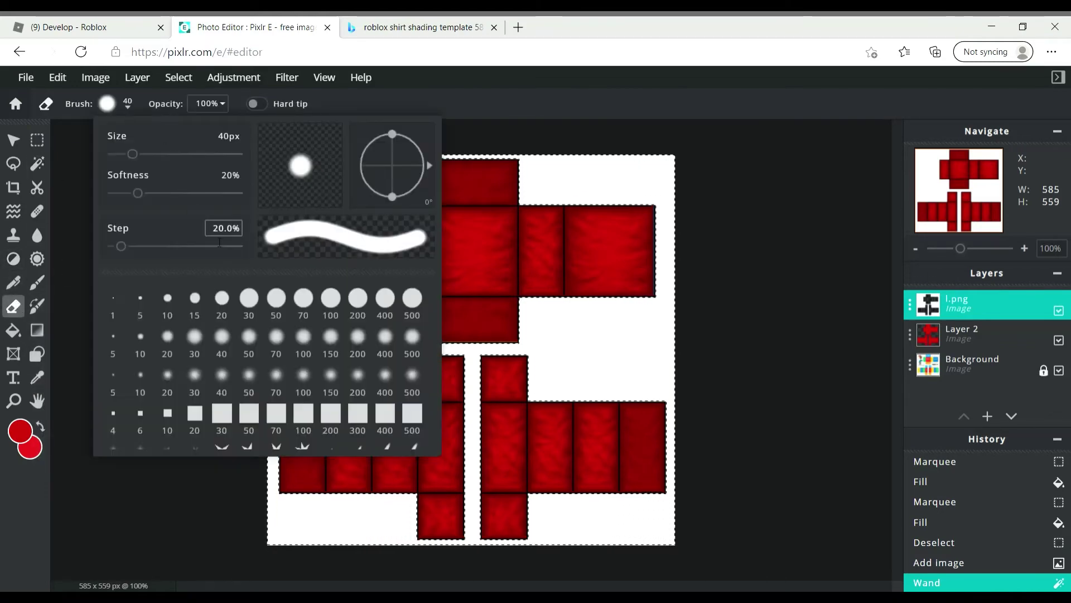
pyautogui.click(418, 421)
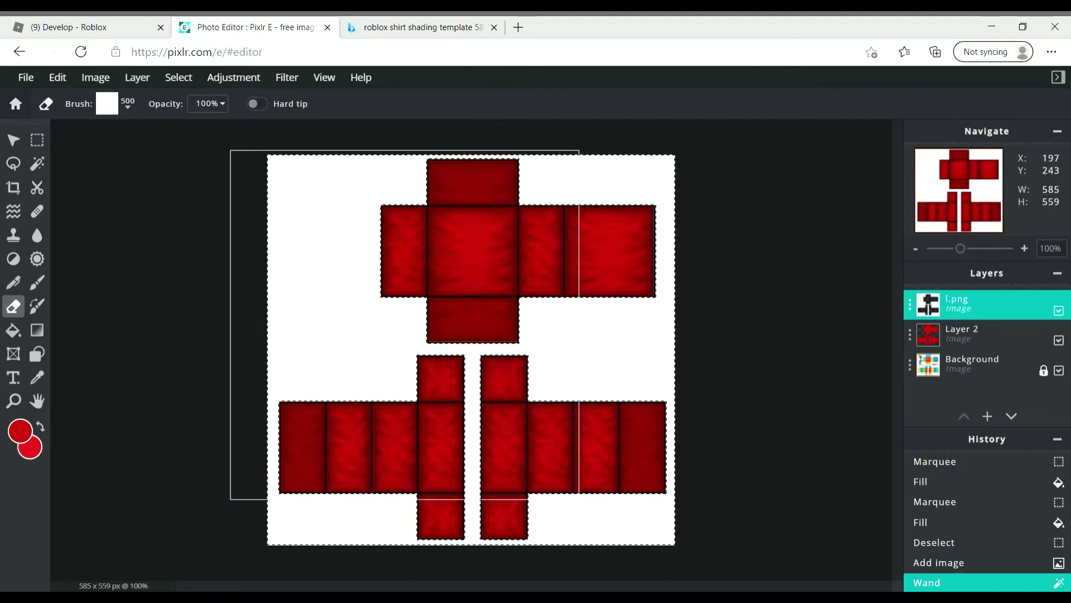
pyautogui.moveTo(430, 327)
pyautogui.mouseDown()
pyautogui.moveTo(498, 375)
pyautogui.moveTo(541, 283)
pyautogui.moveTo(423, 470)
pyautogui.moveTo(464, 305)
pyautogui.moveTo(591, 382)
pyautogui.moveTo(582, 372)
pyautogui.mouseUp()
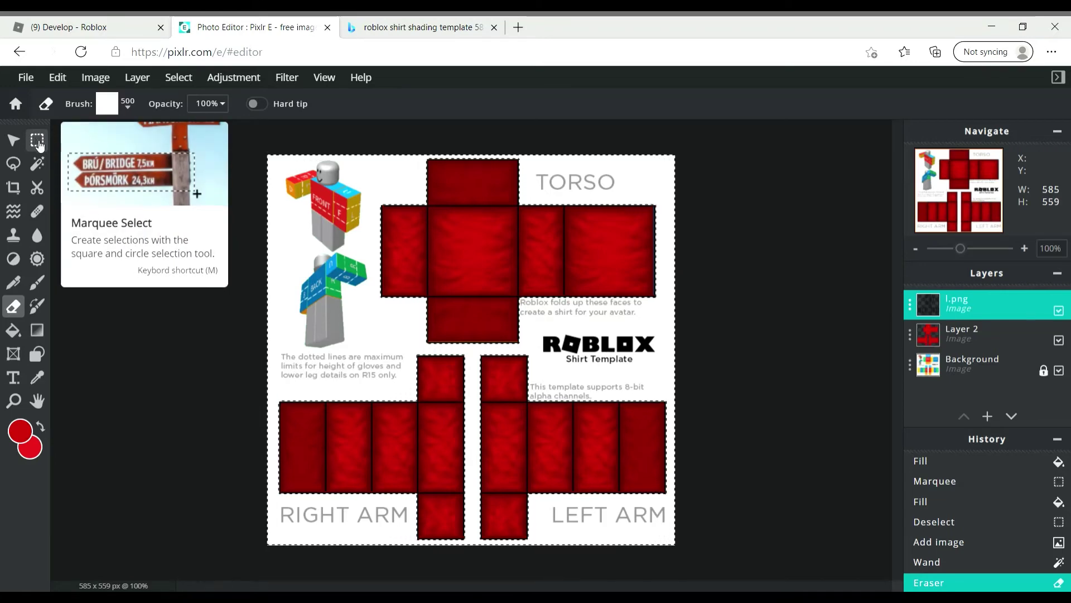
pyautogui.hotkey('ctrl', 'd')
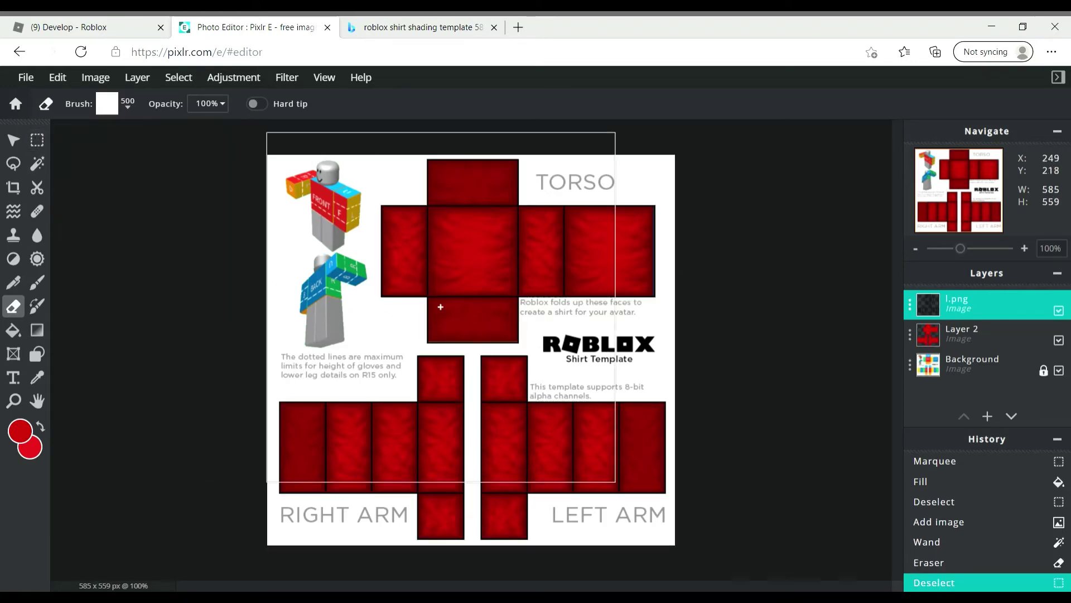
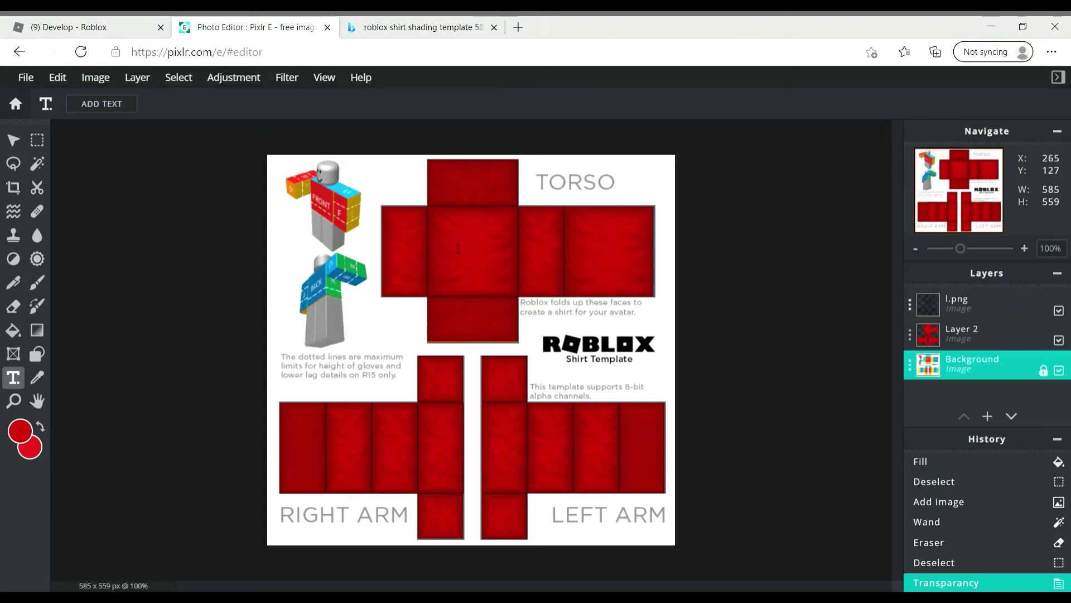
# Add a text layer and replace its placeholder text with "Join Soft".
pyautogui.click(640, 372)
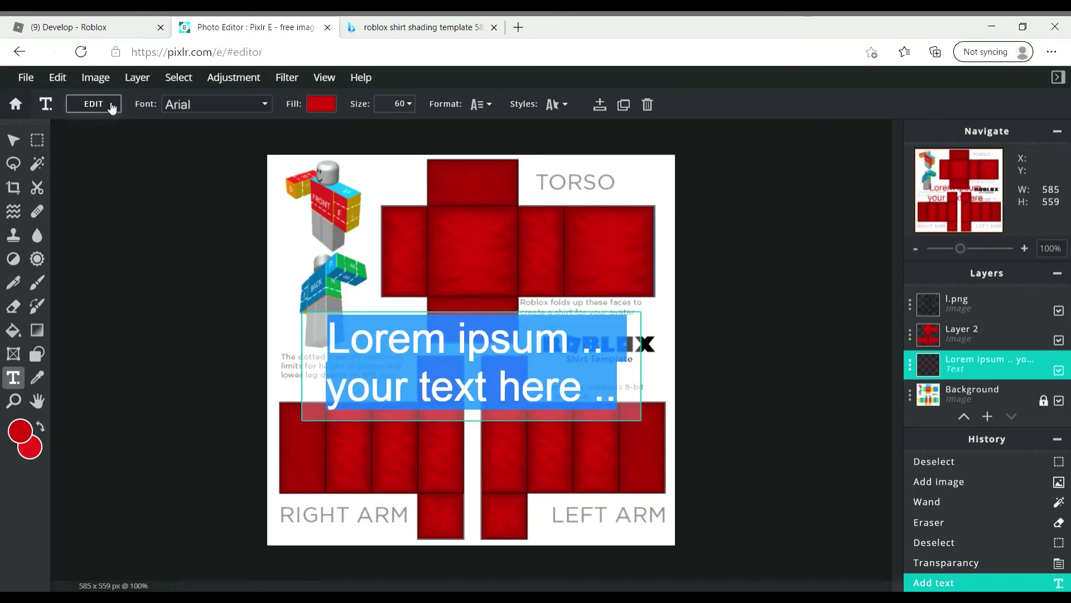
pyautogui.press('BackSpace')
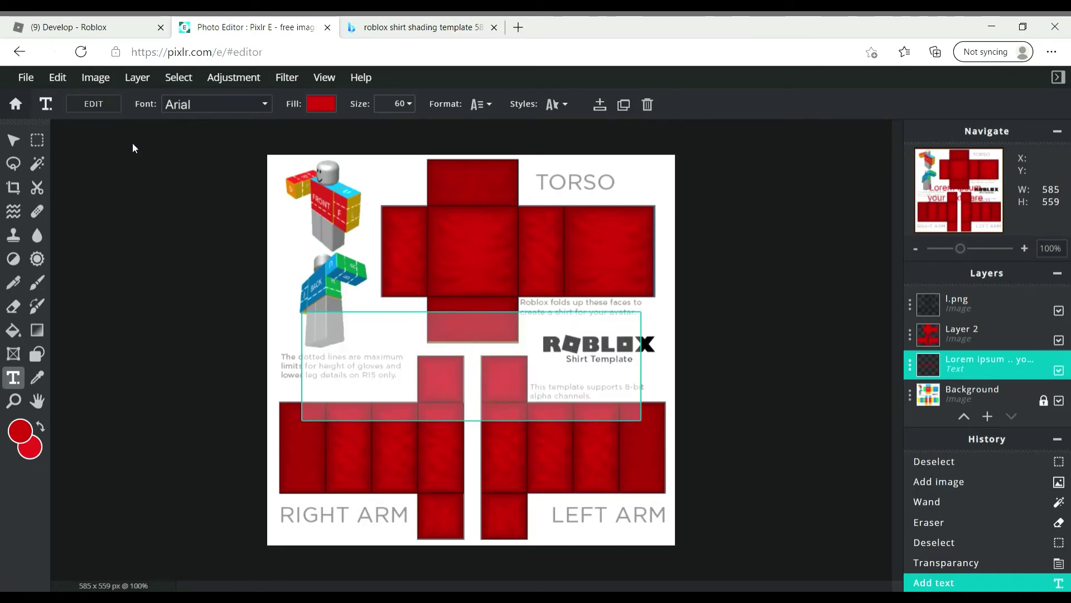
pyautogui.write('J')
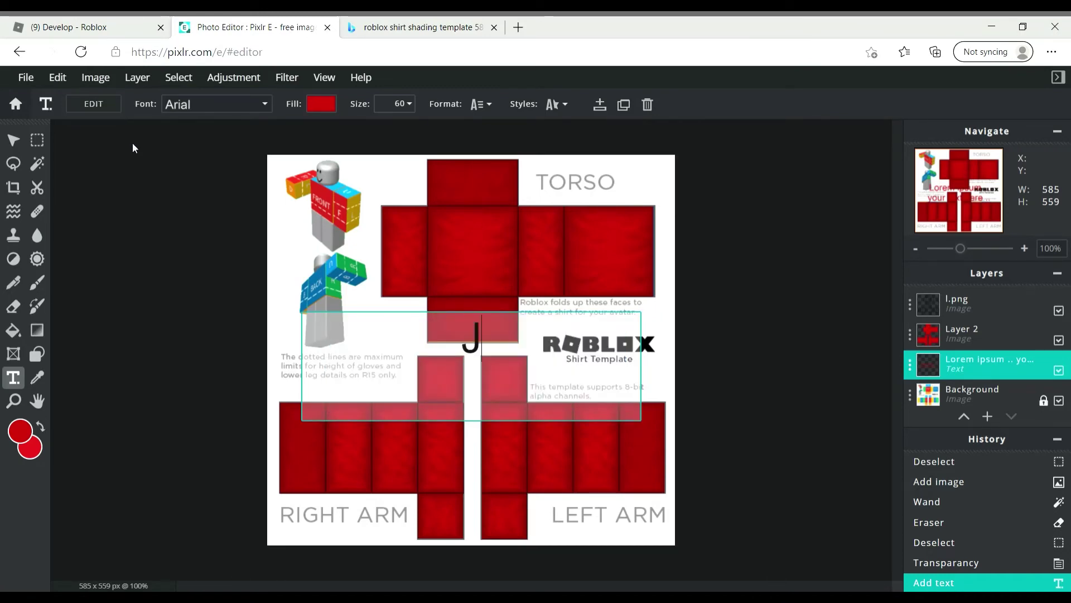
pyautogui.write('oi')
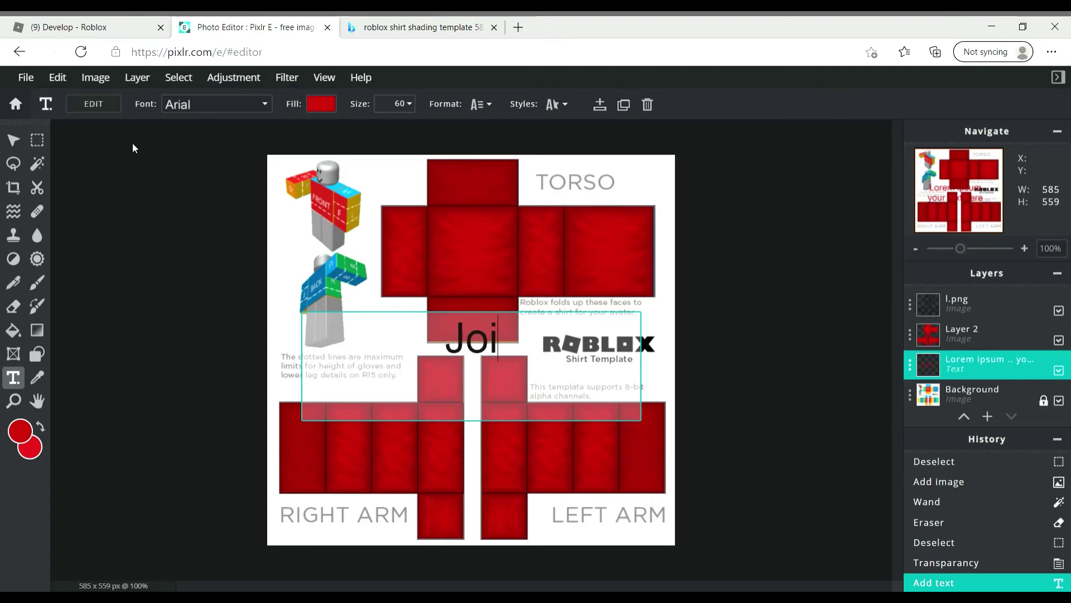
pyautogui.write('n Soft')
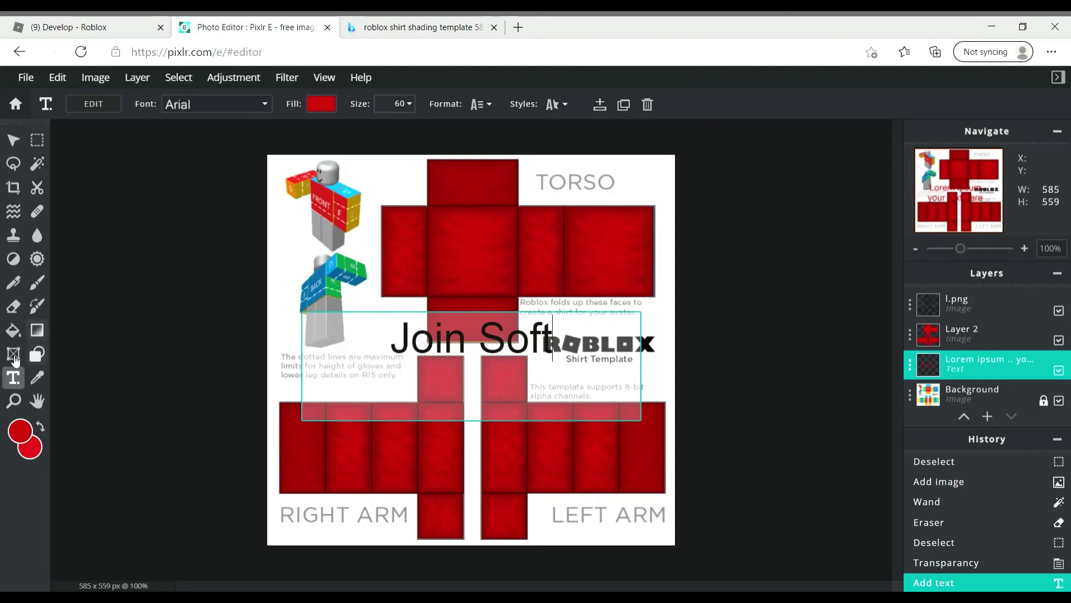
pyautogui.click(724, 371)
# Move the "Join Soft" text up to the torso, place its layer directly above Layer 2, and narrow its box to wrap onto two lines.
pyautogui.moveTo(597, 346); pyautogui.dragTo(593, 268)
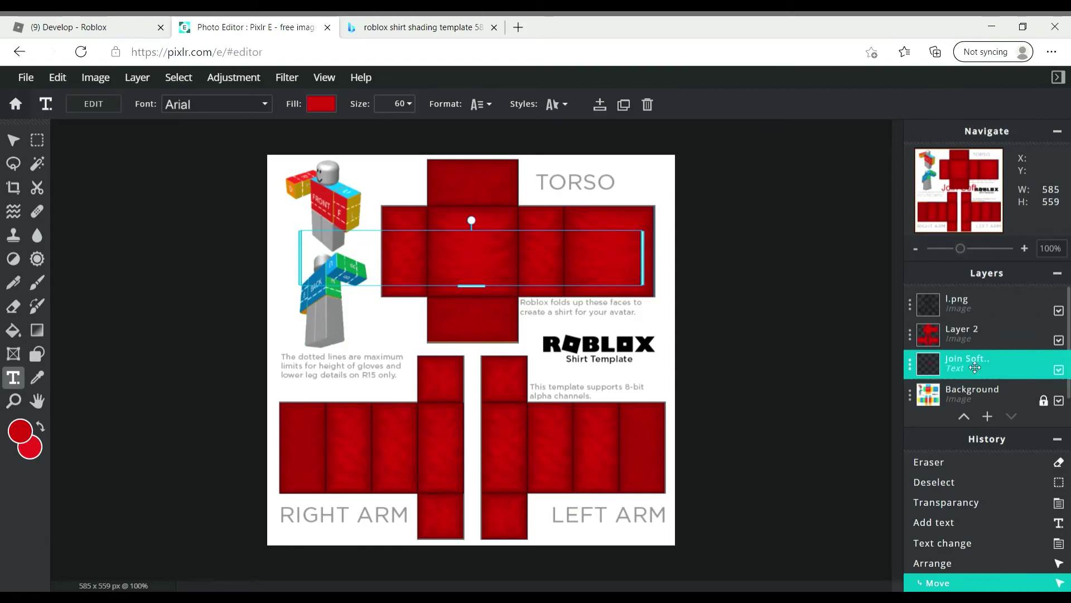
pyautogui.moveTo(974, 367); pyautogui.dragTo(974, 343)
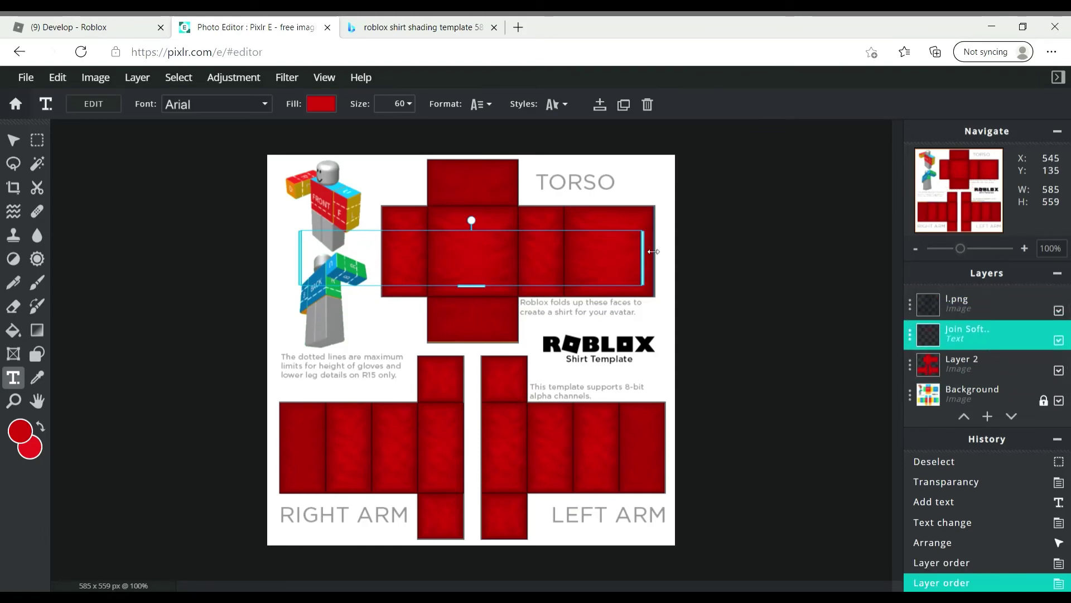
pyautogui.moveTo(653, 252); pyautogui.dragTo(453, 258)
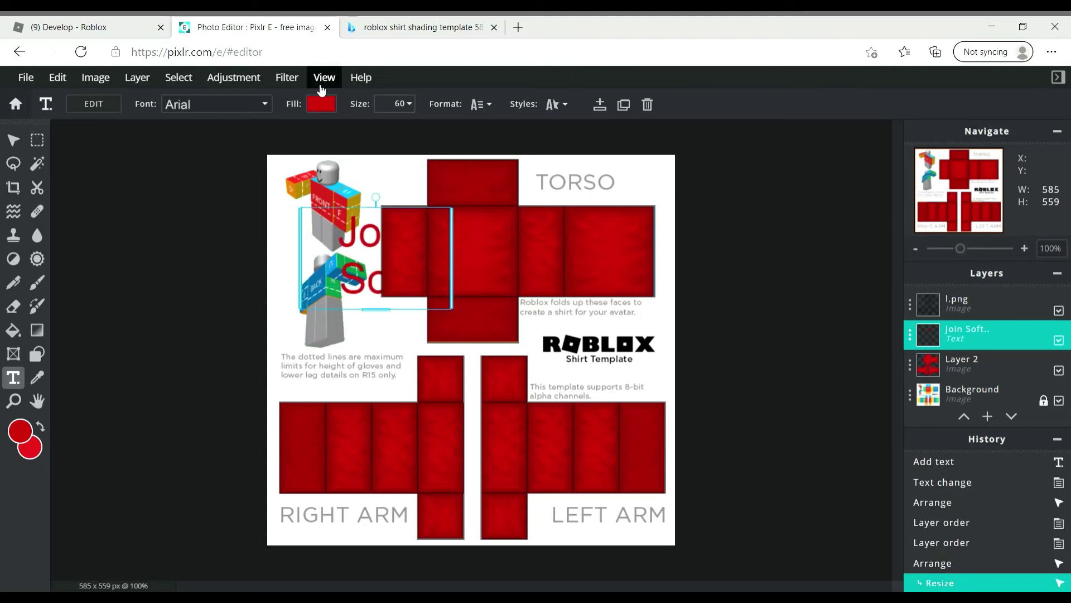
# Try a blue fill on the "Join Soft" text, then apply the blue and gold linear gradient preset.
pyautogui.click(321, 104)
pyautogui.click(354, 282)
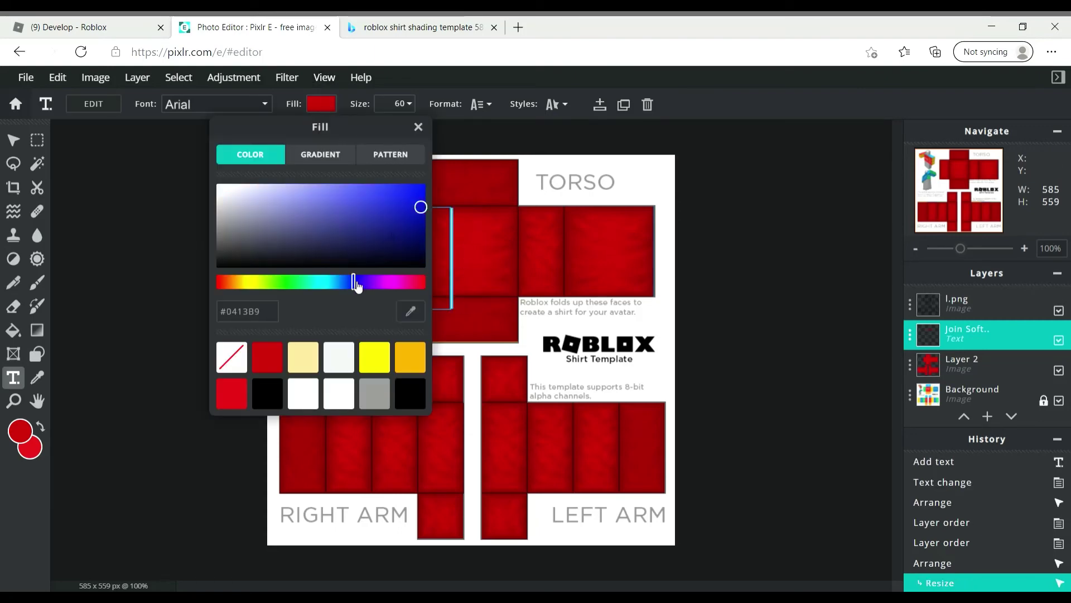
pyautogui.moveTo(394, 227); pyautogui.dragTo(371, 194)
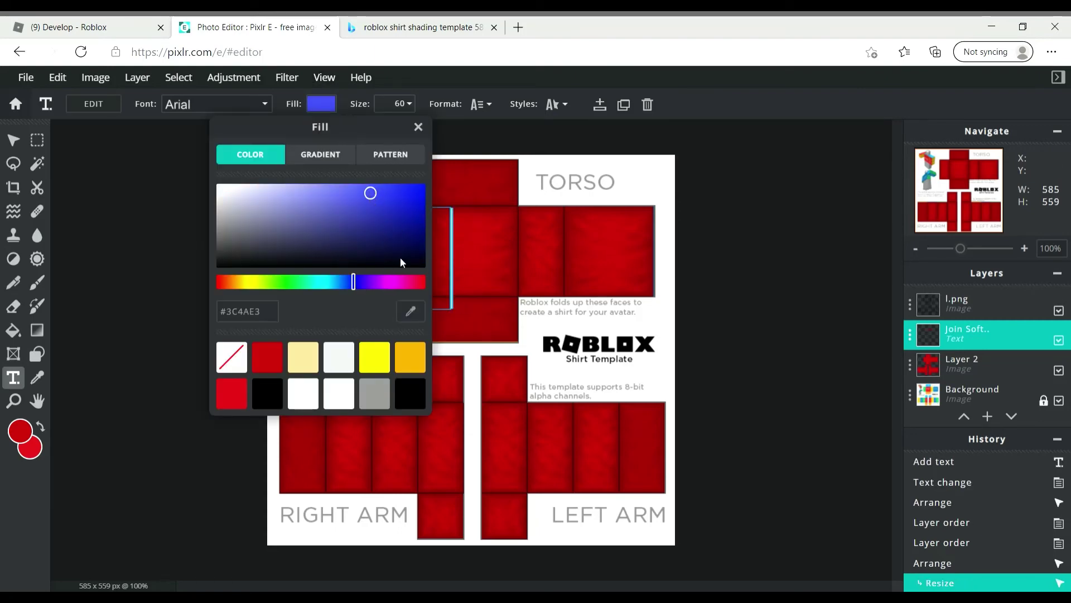
pyautogui.click(338, 157)
pyautogui.scroll(-1, 353, 351)
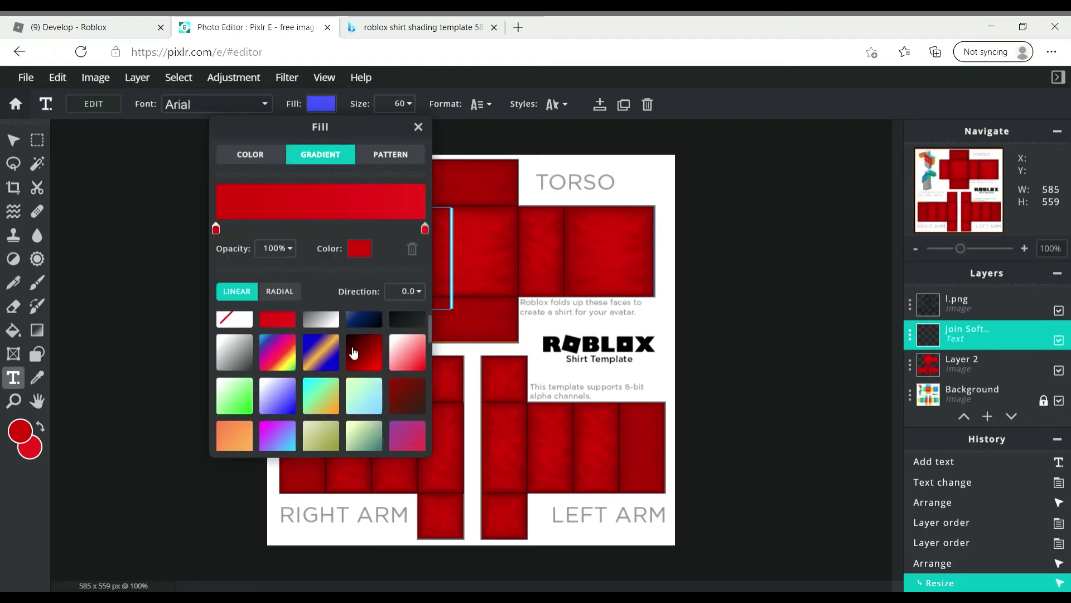
pyautogui.click(321, 351)
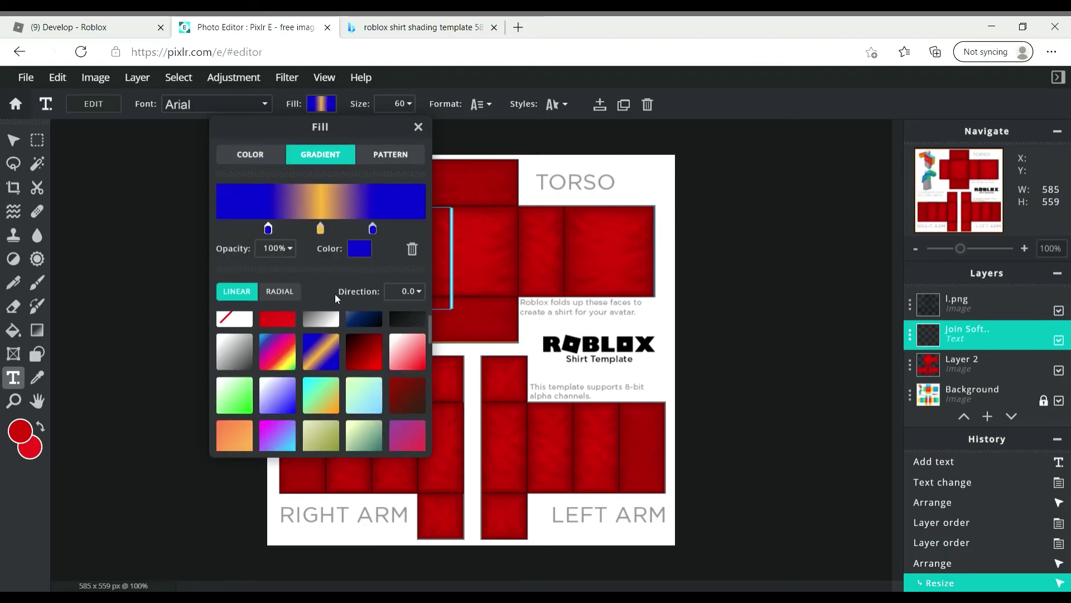
pyautogui.click(418, 128)
# Centre the "Join Soft" text on the torso's front face and fill it with the rainbow linear gradient preset.
pyautogui.moveTo(446, 254); pyautogui.dragTo(474, 252)
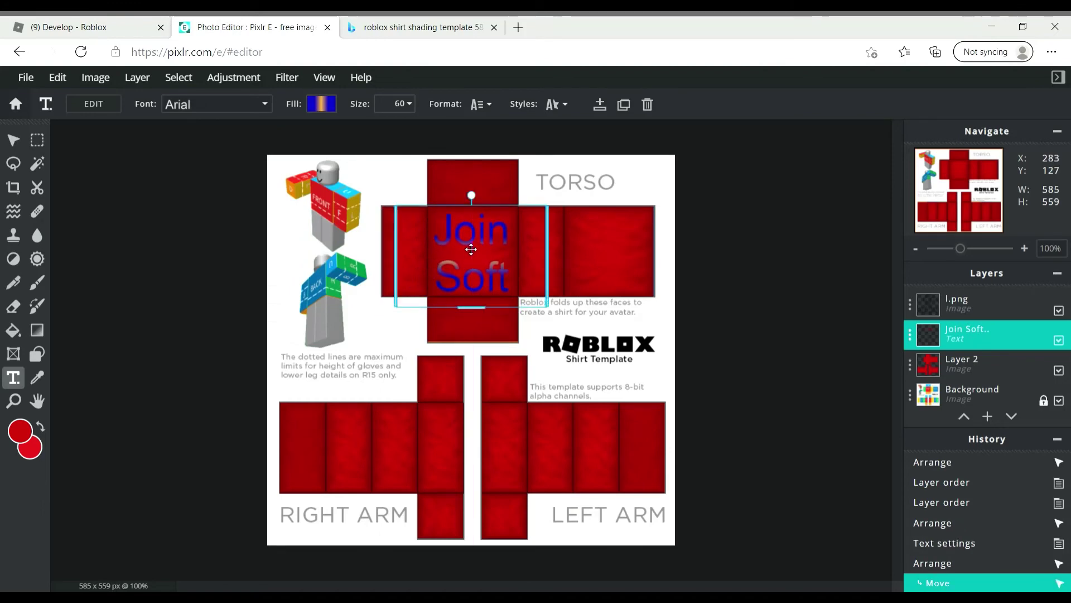
pyautogui.click(322, 104)
pyautogui.scroll(-1, 286, 351)
pyautogui.click(286, 350)
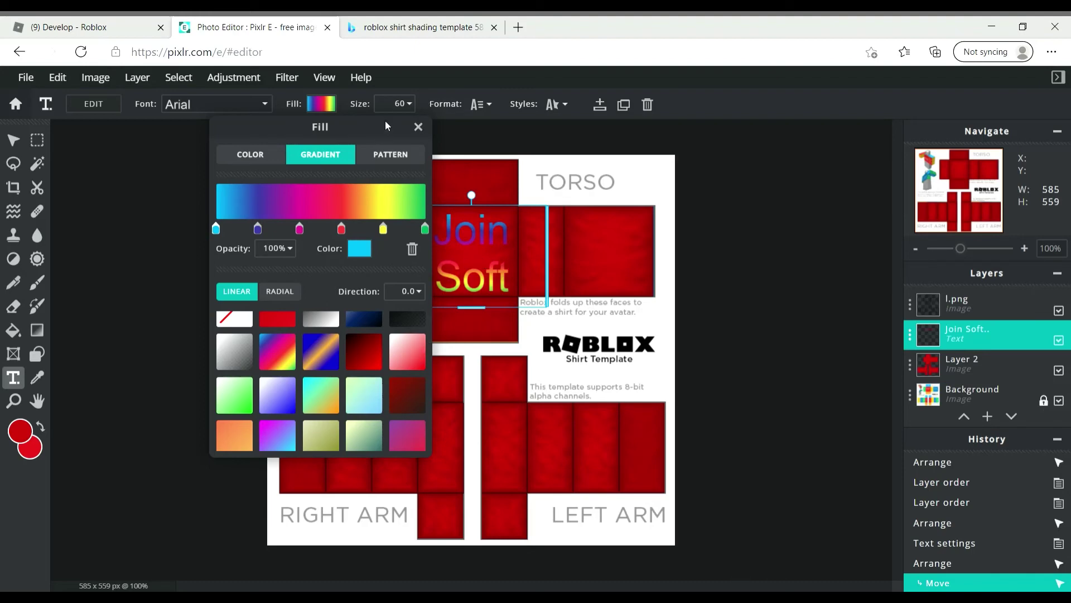
pyautogui.click(417, 127)
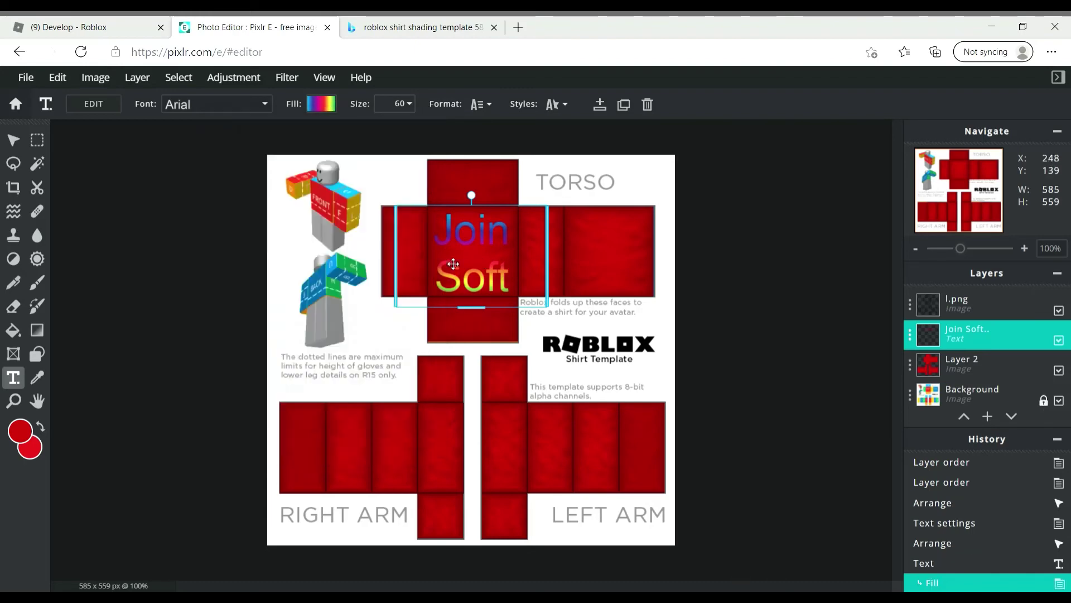
# Shrink the "Join Soft" text to size 41, keep it centred near the top of the torso's front face, and deselect it.
pyautogui.moveTo(469, 316); pyautogui.dragTo(467, 287)
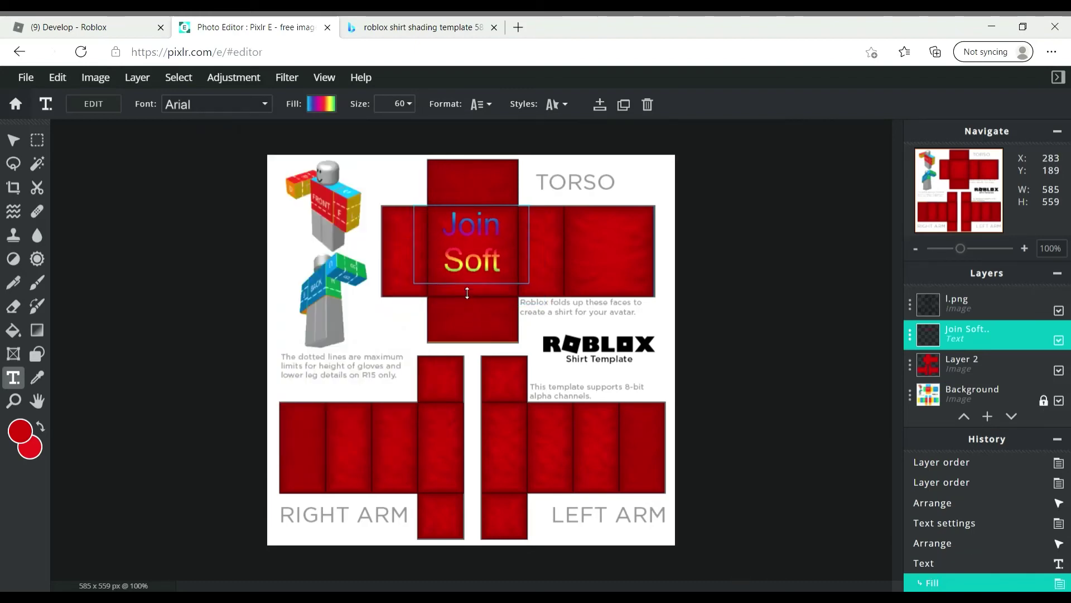
pyautogui.moveTo(468, 239); pyautogui.dragTo(469, 236)
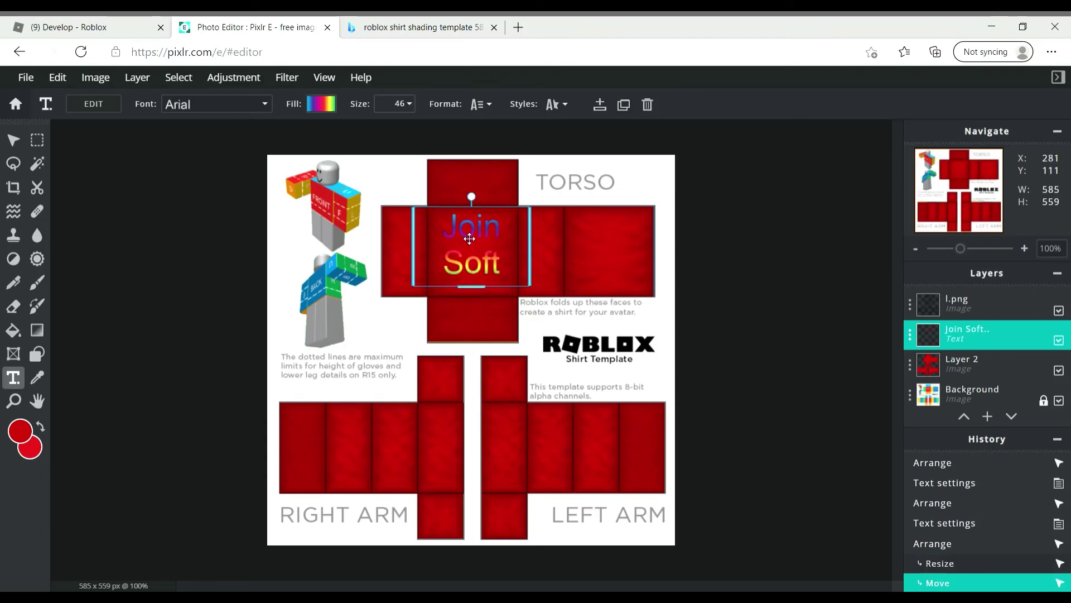
pyautogui.moveTo(474, 283); pyautogui.dragTo(489, 269)
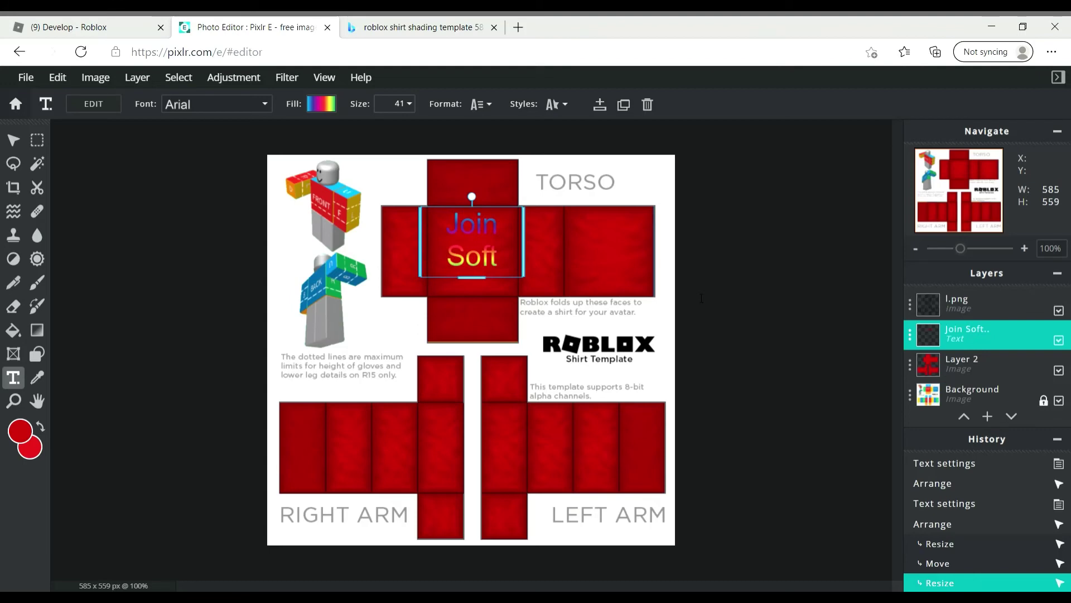
pyautogui.click(793, 257)
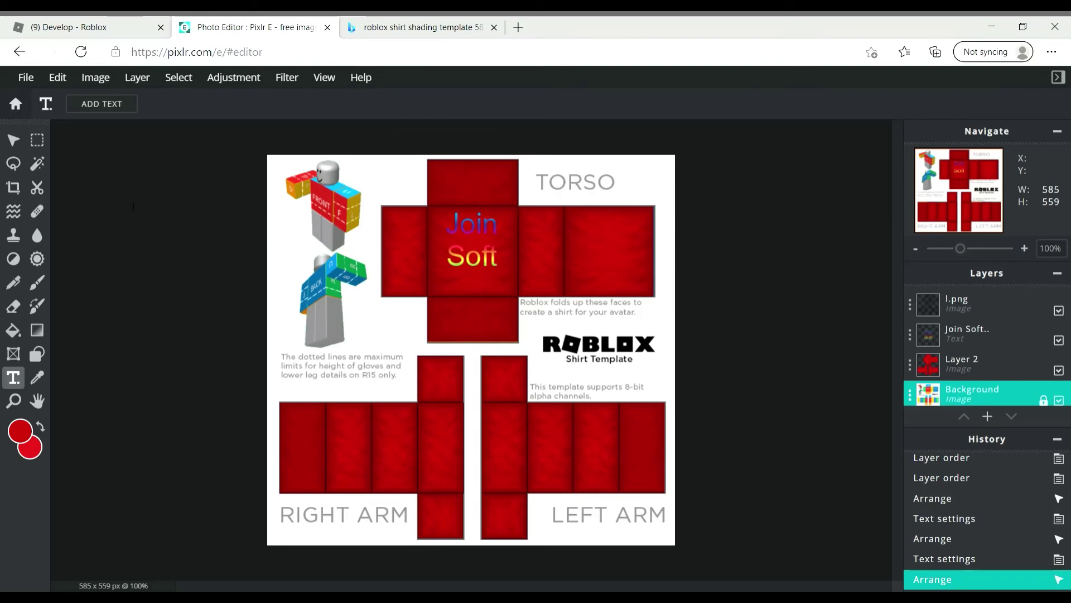
# Start saving the shirt image and replace its file name with "join Soft shirt red".
pyautogui.click(28, 78)
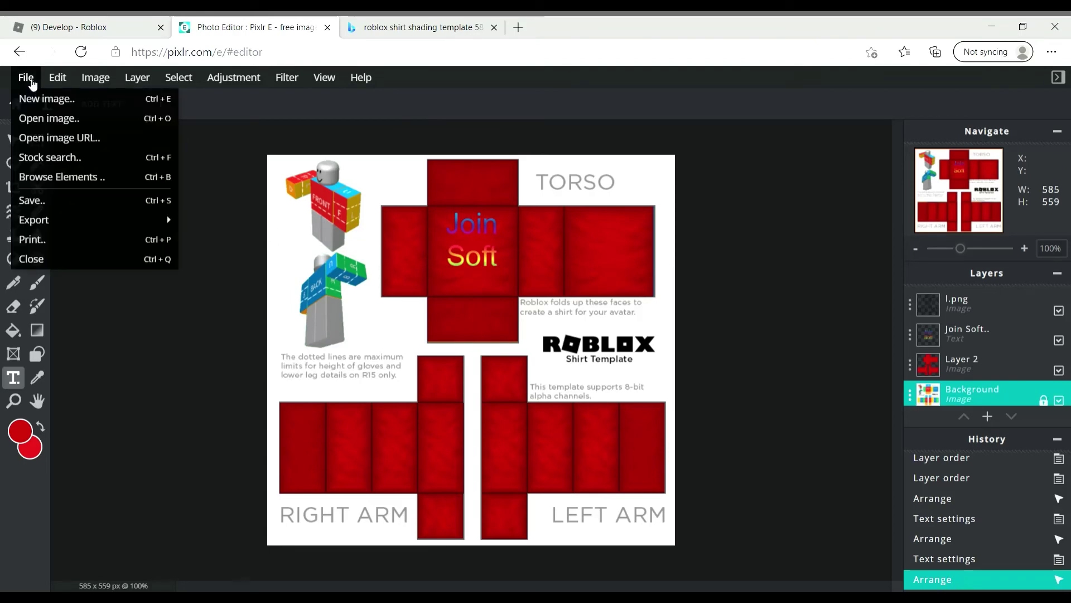
pyautogui.click(29, 200)
pyautogui.click(689, 265)
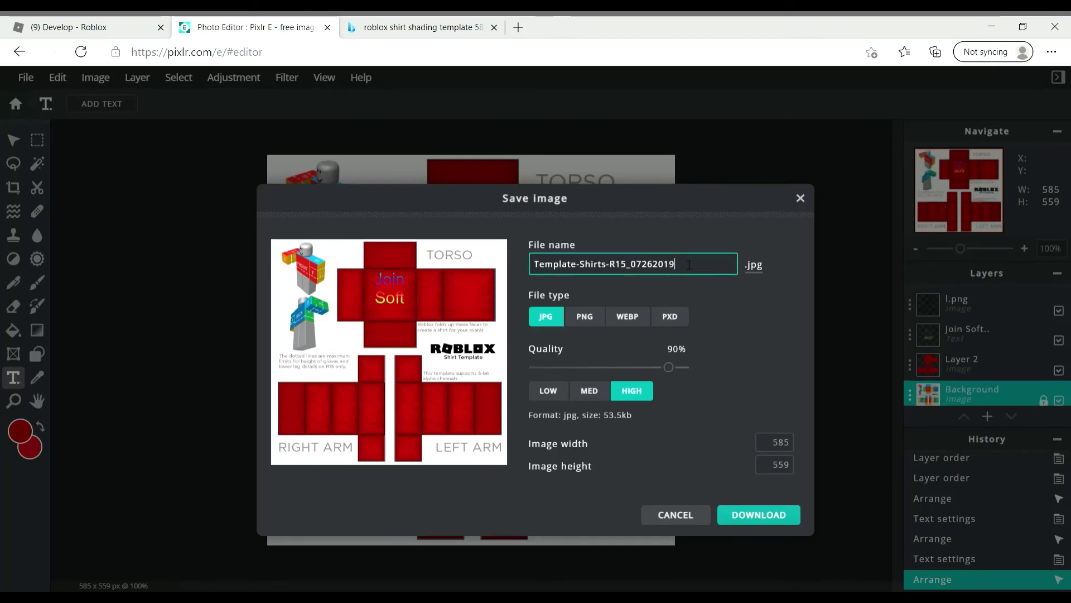
pyautogui.press('BackSpace')
pyautogui.press('BackSpace')
pyautogui.press('BackSpace')
pyautogui.press('BackSpace')
pyautogui.press('BackSpace')
pyautogui.press('BackSpace')
pyautogui.press('BackSpace')
pyautogui.press('BackSpace')
pyautogui.press('BackSpace')
pyautogui.press('BackSpace')
pyautogui.press('BackSpace')
pyautogui.press('BackSpace')
pyautogui.press('BackSpace')
pyautogui.press('BackSpace')
pyautogui.press('BackSpace')
pyautogui.press('BackSpace')
pyautogui.press('BackSpace')
pyautogui.press('BackSpace')
pyautogui.press('BackSpace')
pyautogui.press('BackSpace')
pyautogui.press('BackSpace')
pyautogui.press('BackSpace')
pyautogui.press('BackSpace')
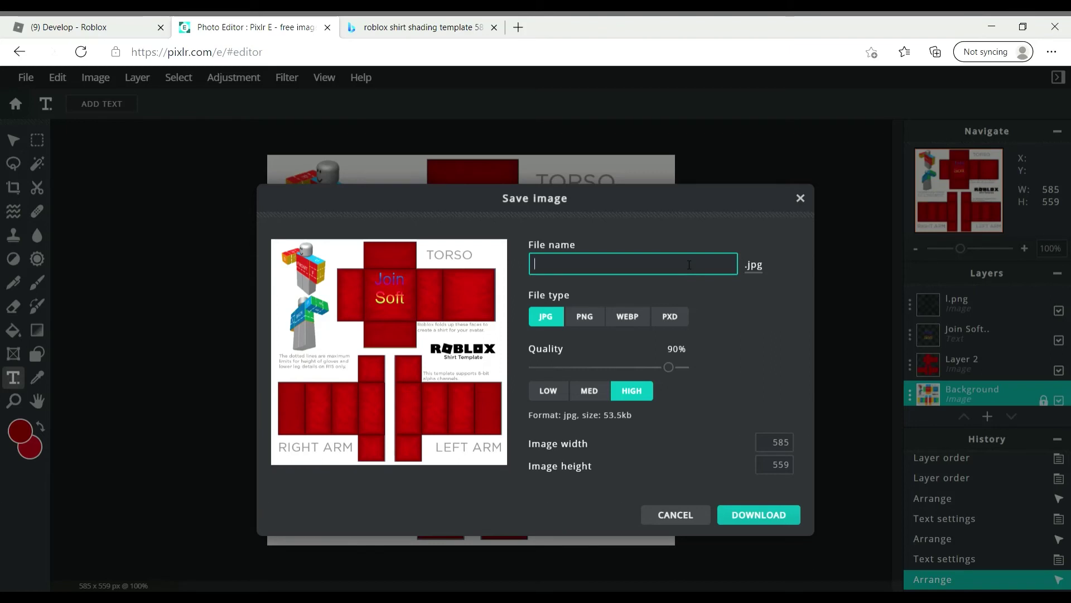
pyautogui.write('Red')
pyautogui.press('BackSpace')
pyautogui.press('BackSpace')
pyautogui.press('BackSpace')
pyautogui.write('join Soft shirt ')
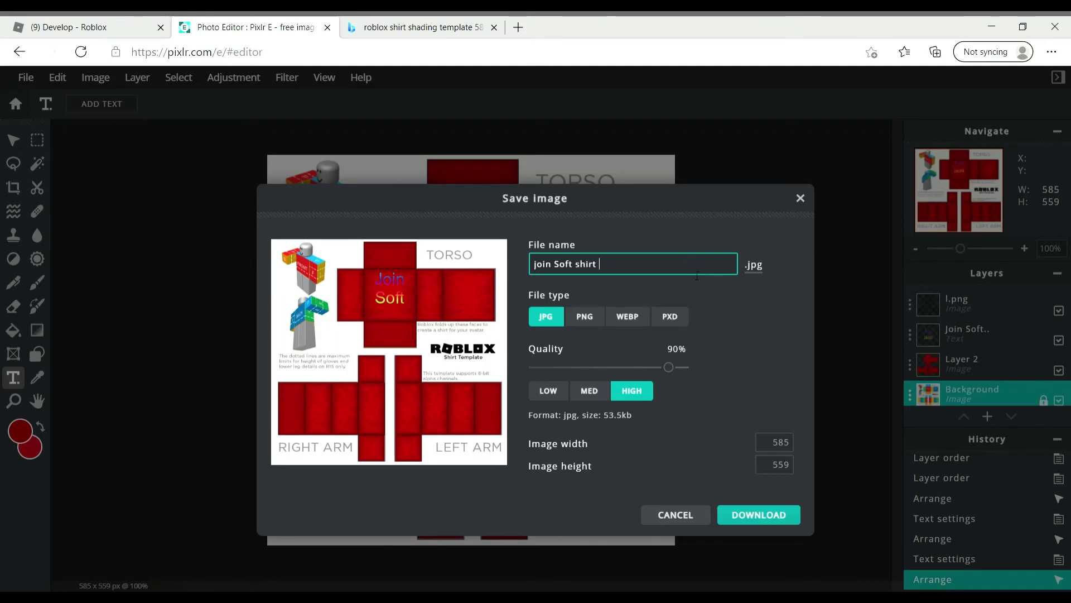
pyautogui.write('red')
pyautogui.click(762, 339)
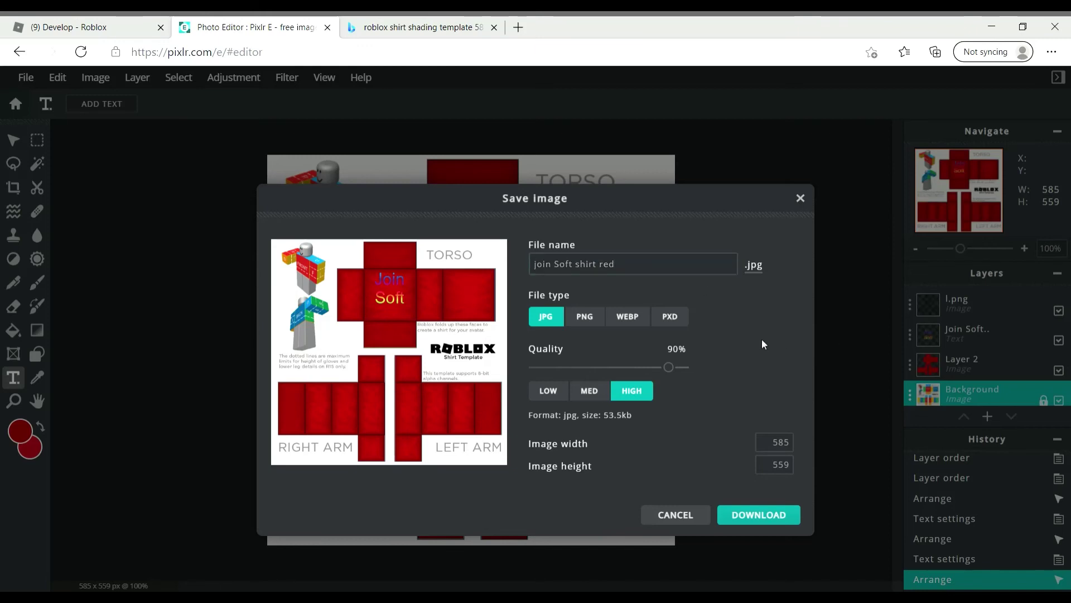
# Set the JPG quality to 100%, download the shirt image, and close the save dialog.
pyautogui.moveTo(669, 366); pyautogui.dragTo(683, 367)
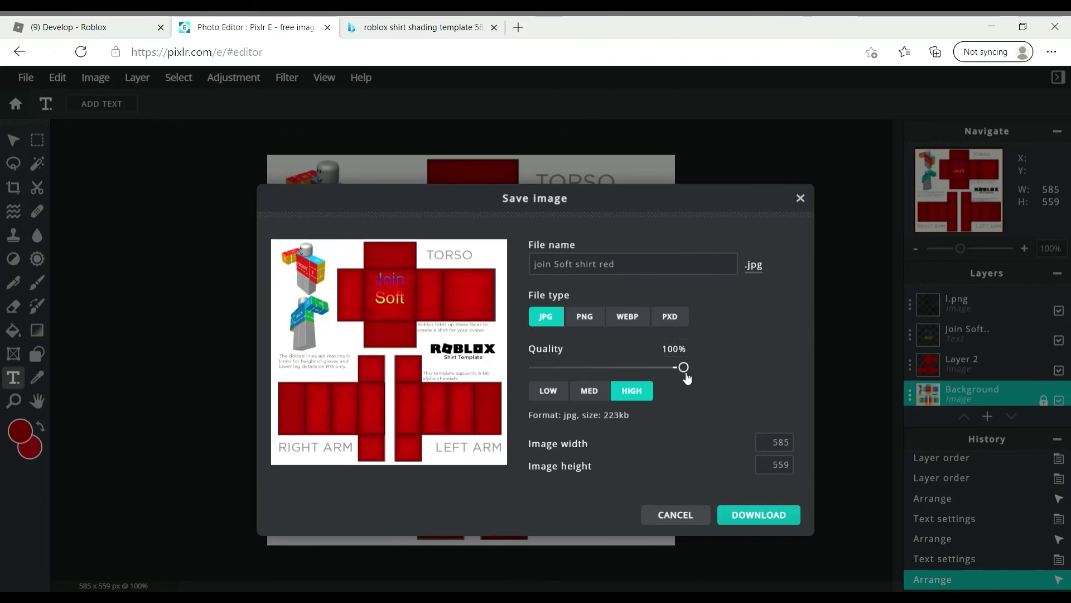
pyautogui.click(743, 515)
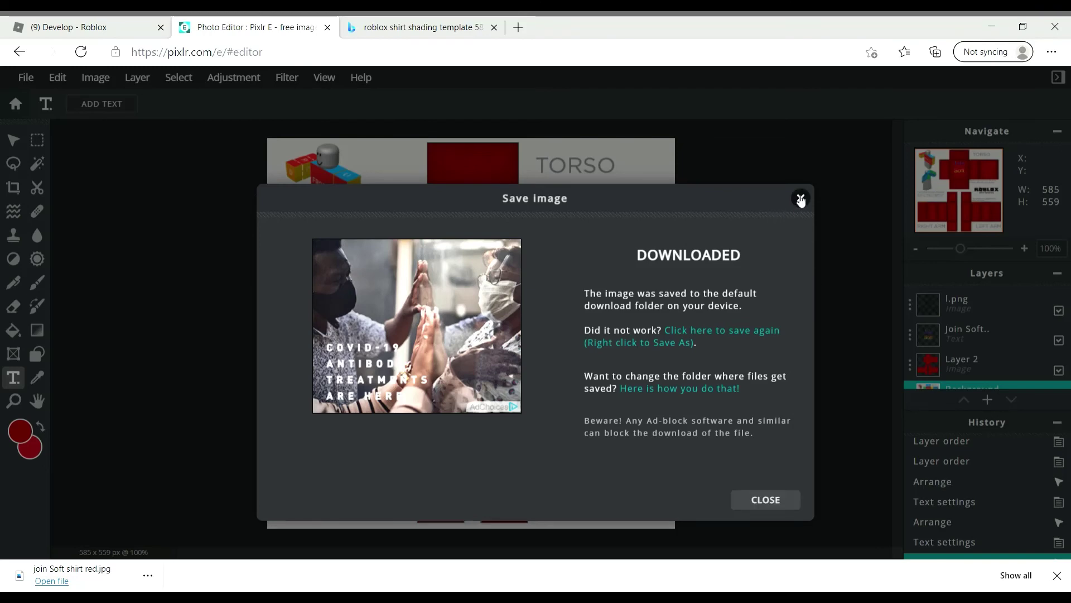
pyautogui.click(800, 199)
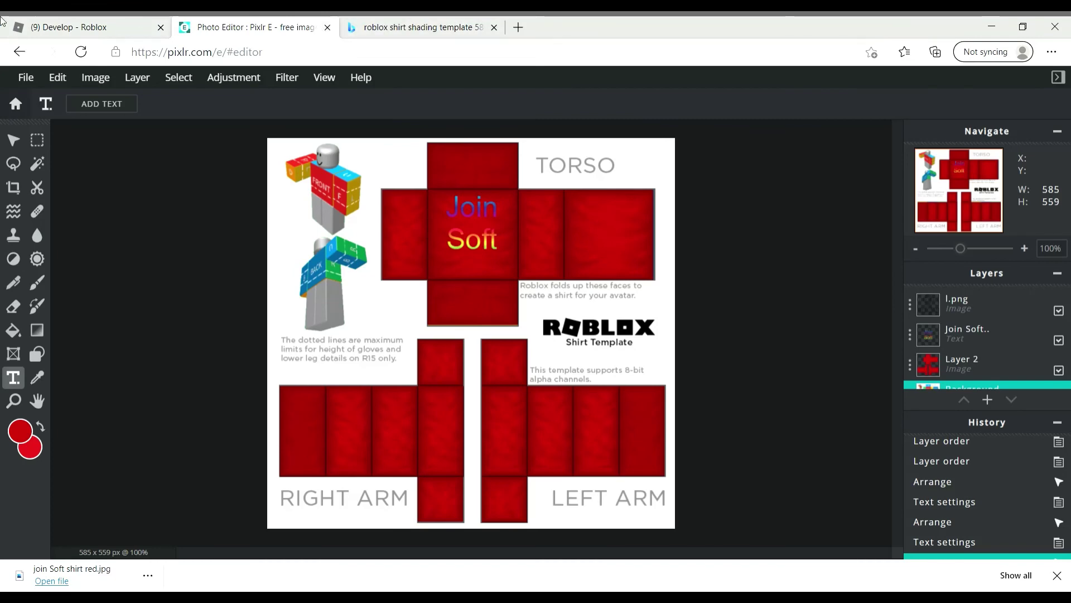
# Switch to the Roblox Develop page and upload "join Soft shirt red.jpg" as a Join Soft Studios shirt named "join Soft shirt red".
pyautogui.click(25, 26)
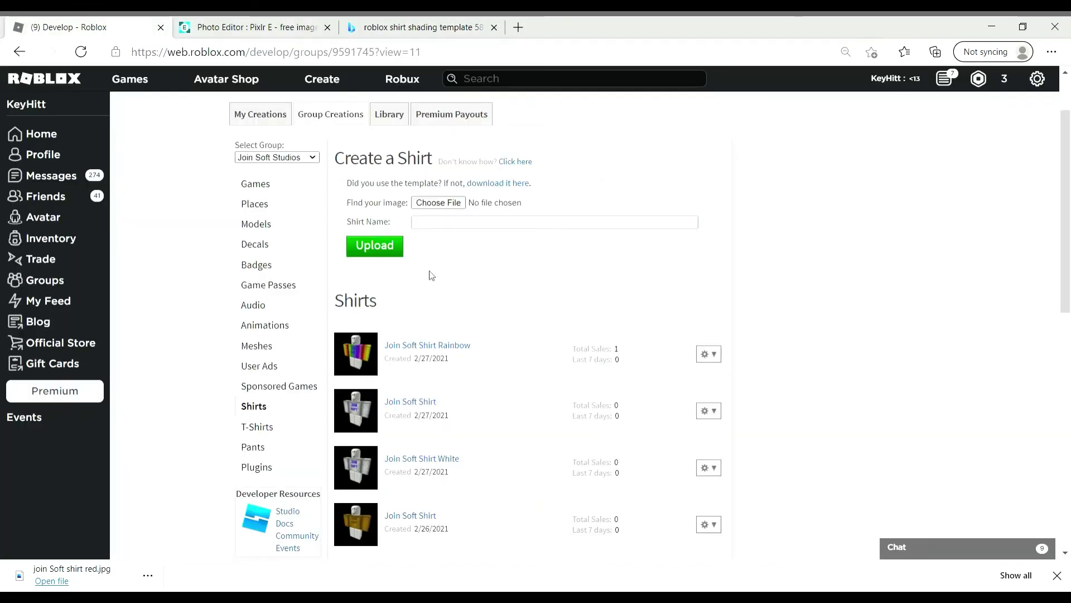
pyautogui.click(437, 203)
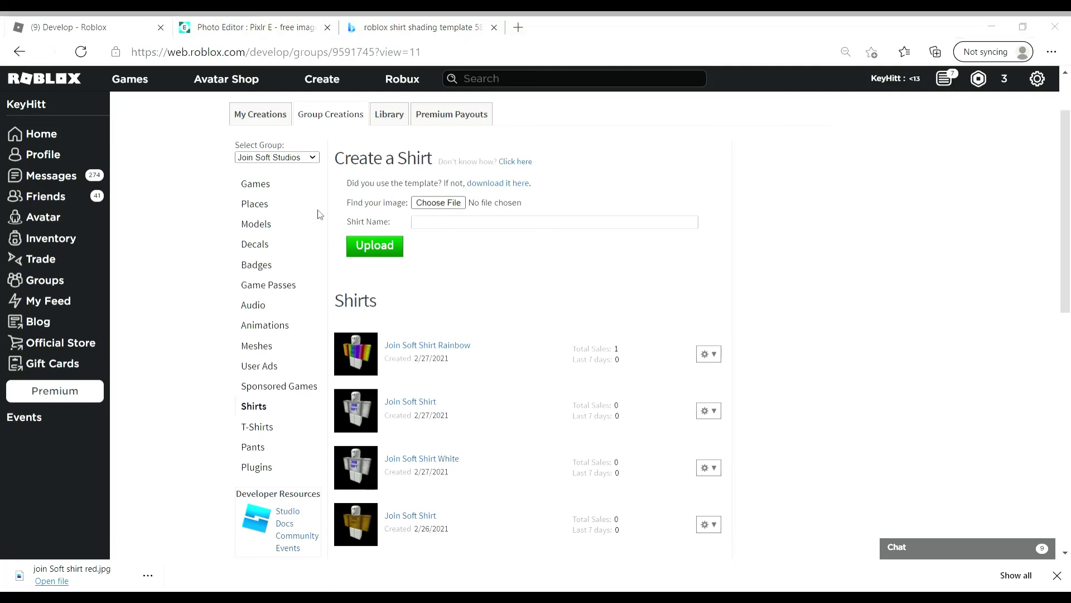
pyautogui.press('Return')
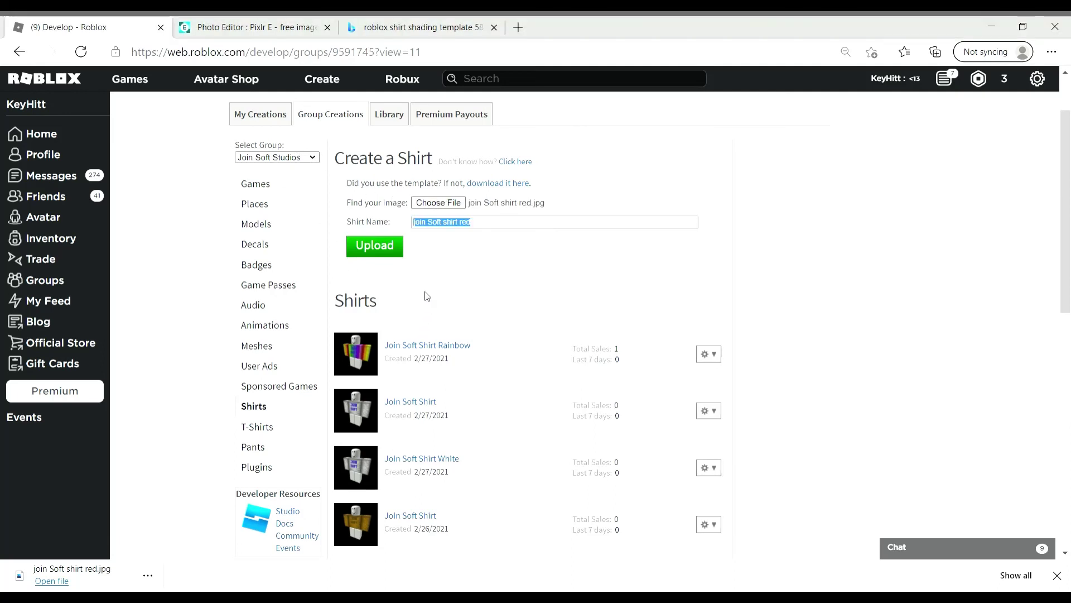
pyautogui.click(366, 252)
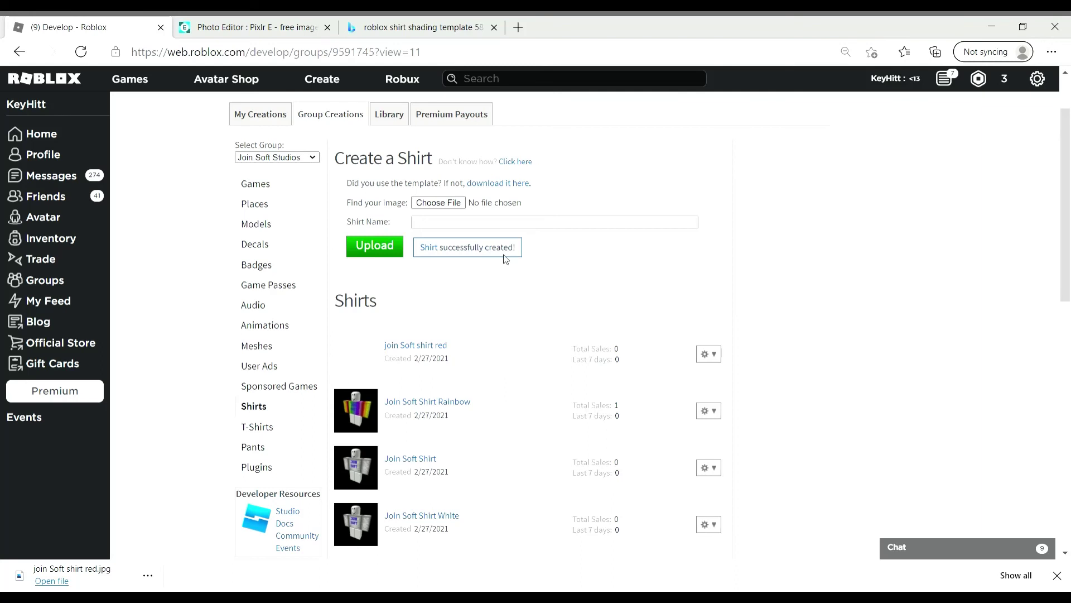
# Configure the newly uploaded "join Soft shirt red" from the group's shirts list, putting it on sale for 5 Robux and saving.
pyautogui.click(271, 450)
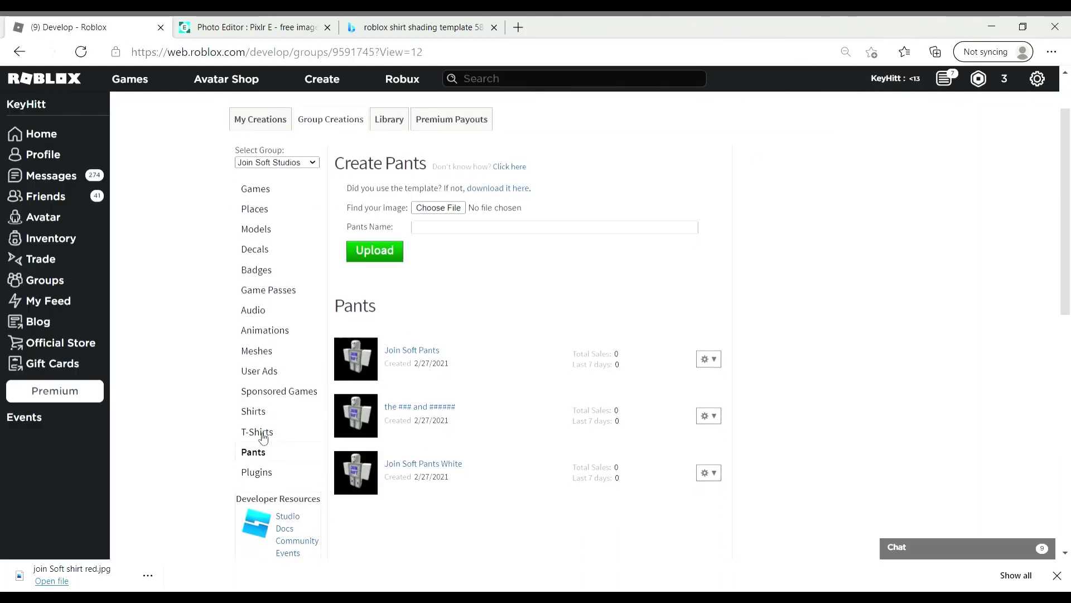
pyautogui.click(265, 414)
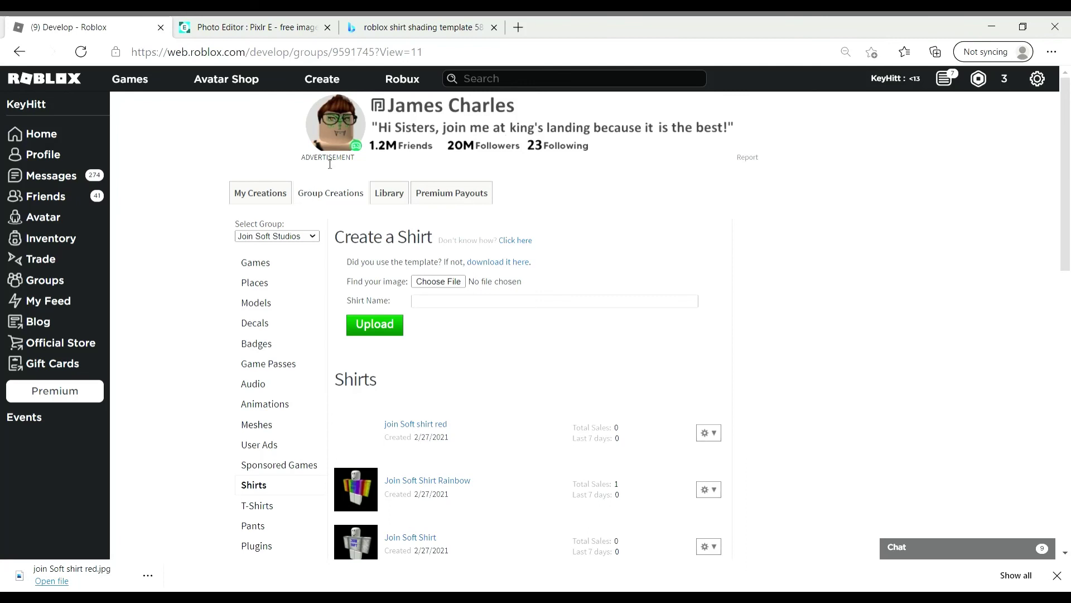
pyautogui.click(707, 434)
pyautogui.click(689, 454)
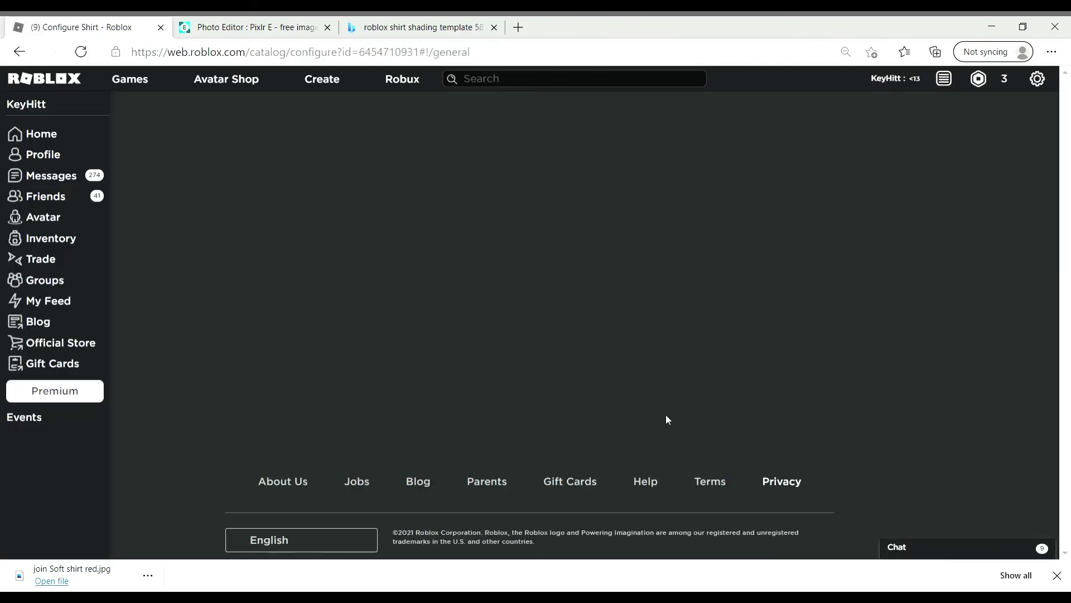
pyautogui.click(190, 178)
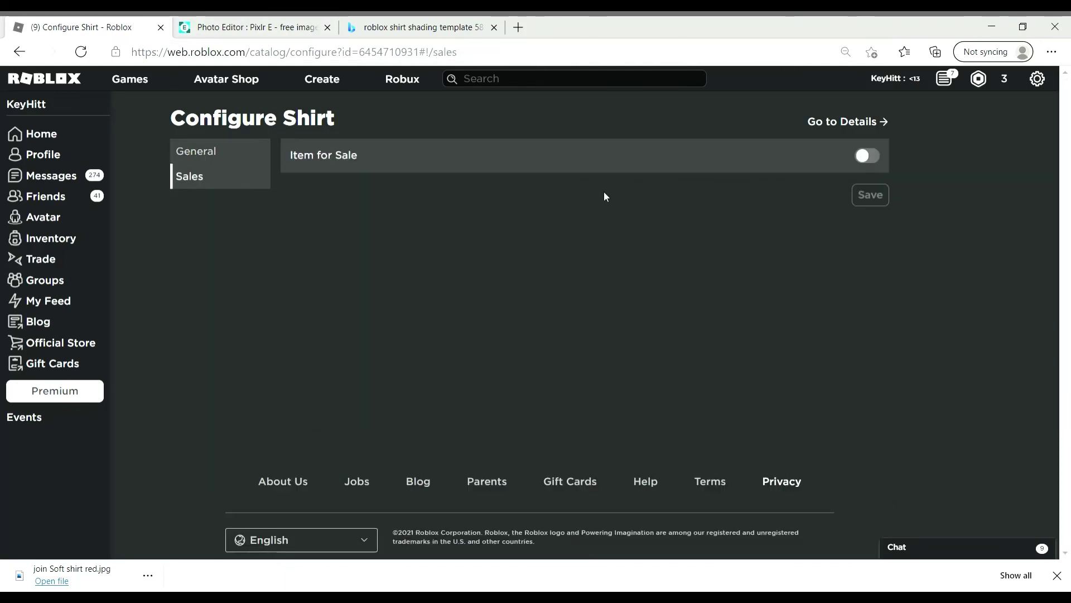
pyautogui.click(866, 156)
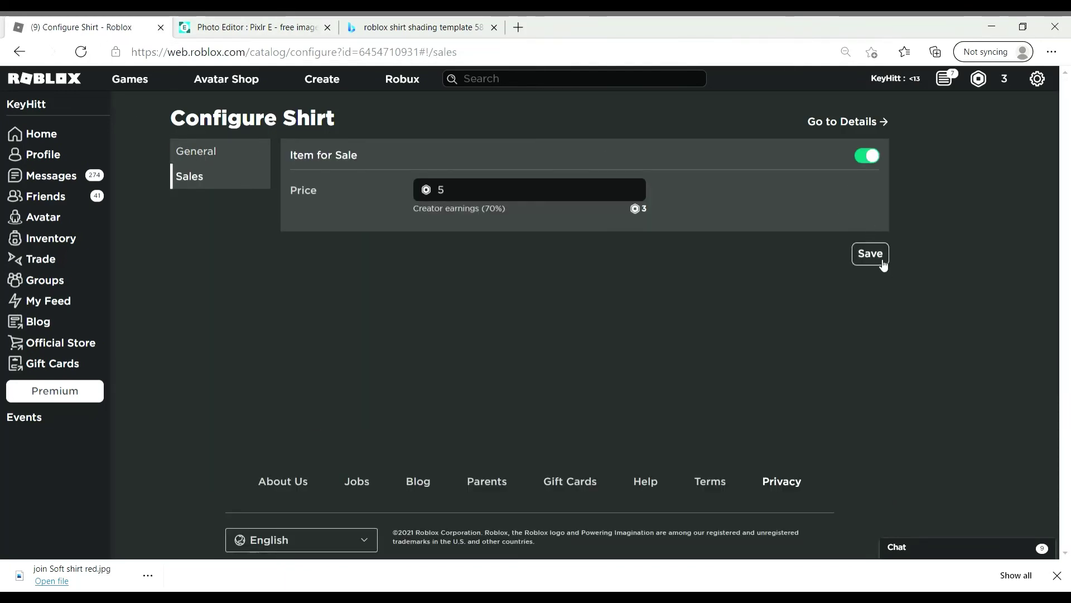
pyautogui.click(881, 263)
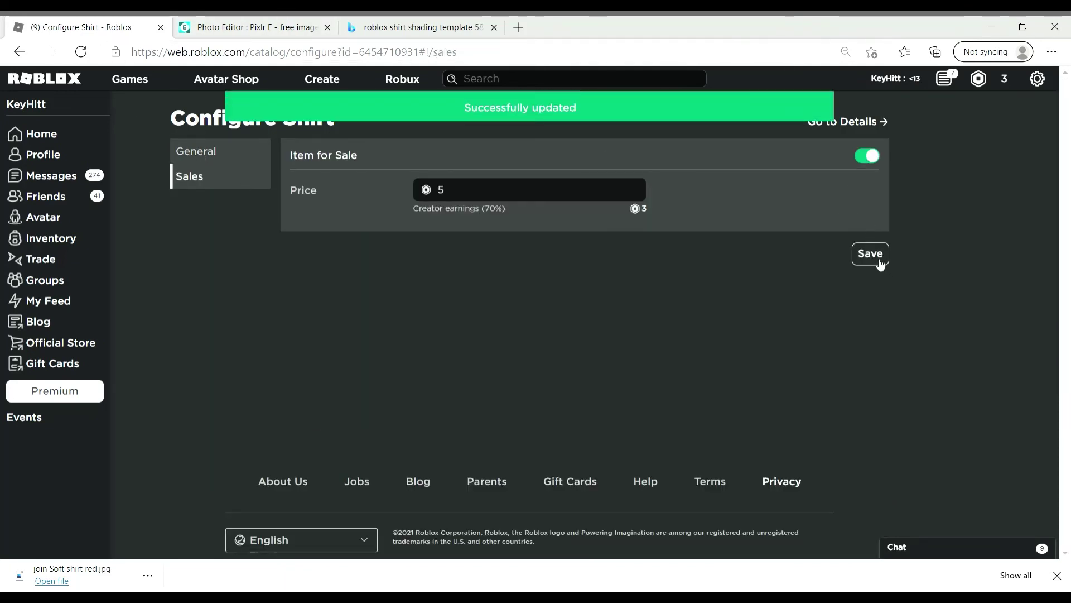
# Return to the group's shirts list, open the "join Soft shirt red" item page, and try the shirt on the avatar in the 3D preview.
pyautogui.click(210, 159)
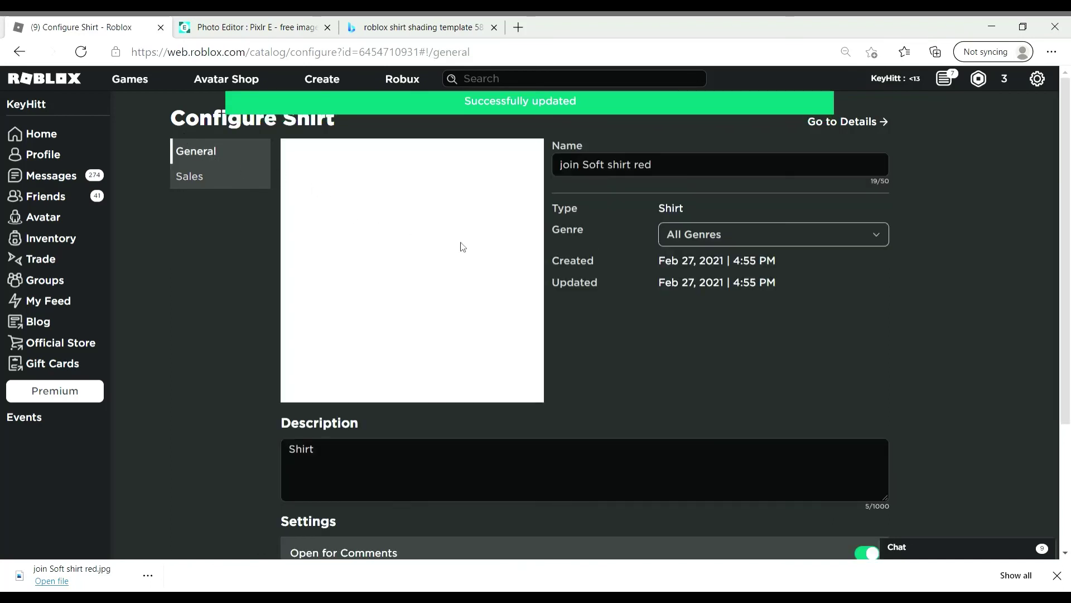
pyautogui.click(21, 52)
pyautogui.click(21, 58)
pyautogui.click(20, 54)
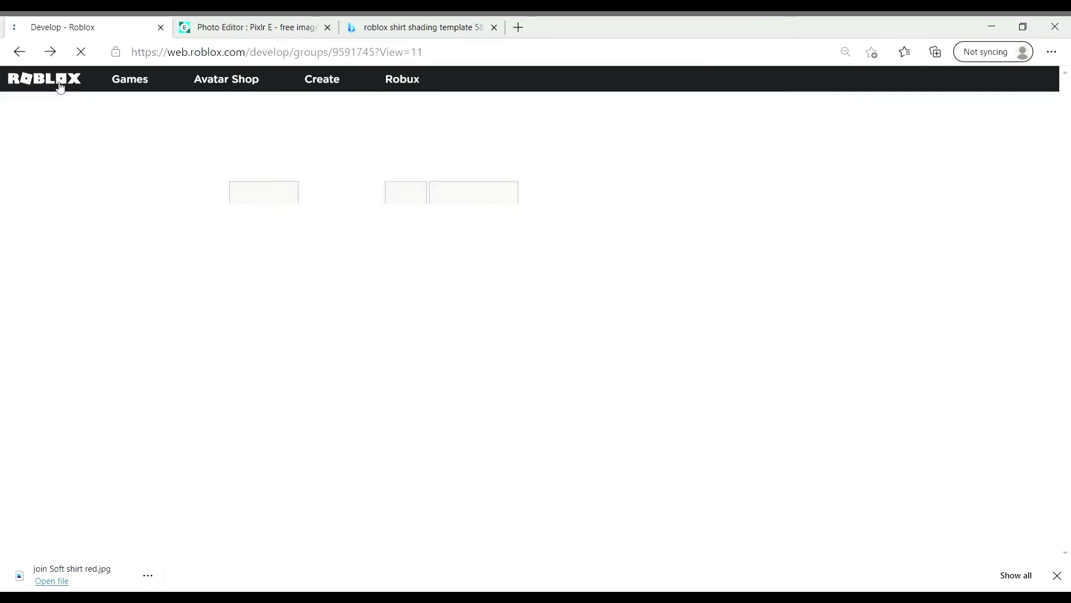
pyautogui.click(357, 429)
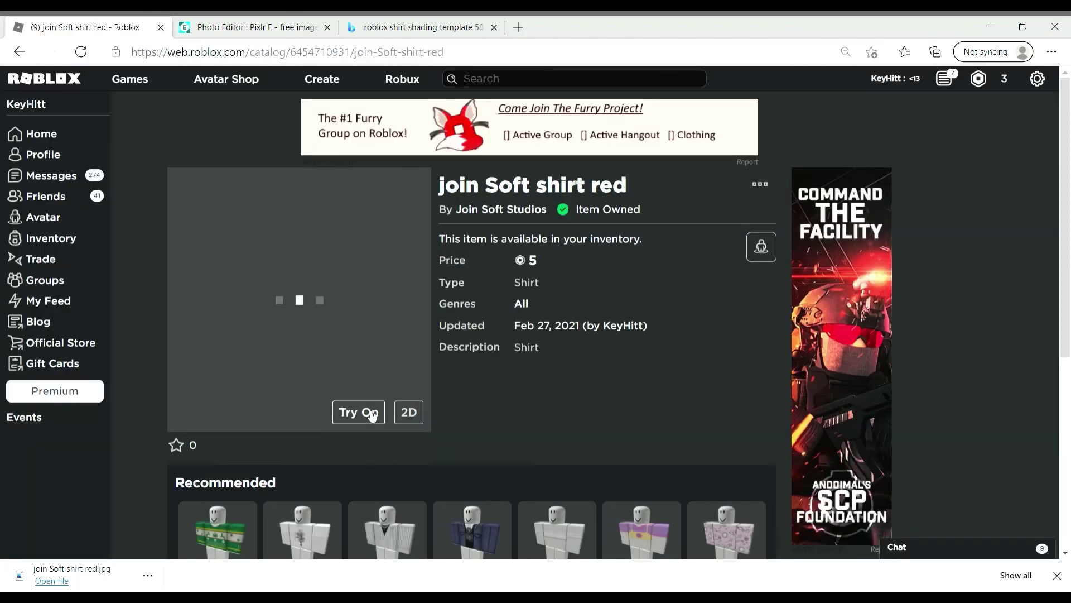
pyautogui.click(370, 413)
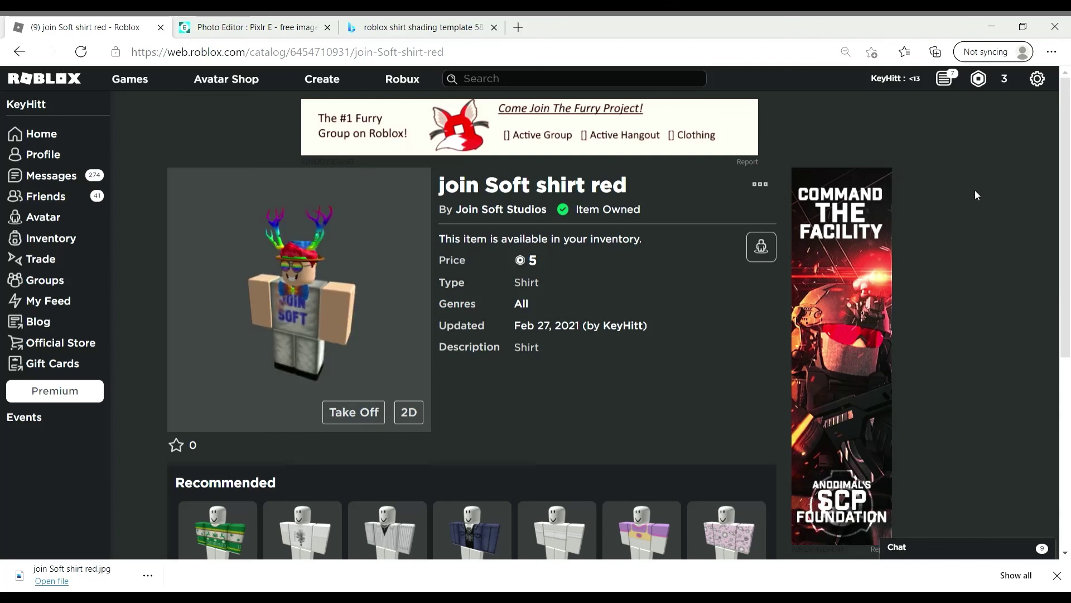
pyautogui.moveTo(254, 306); pyautogui.dragTo(303, 299)
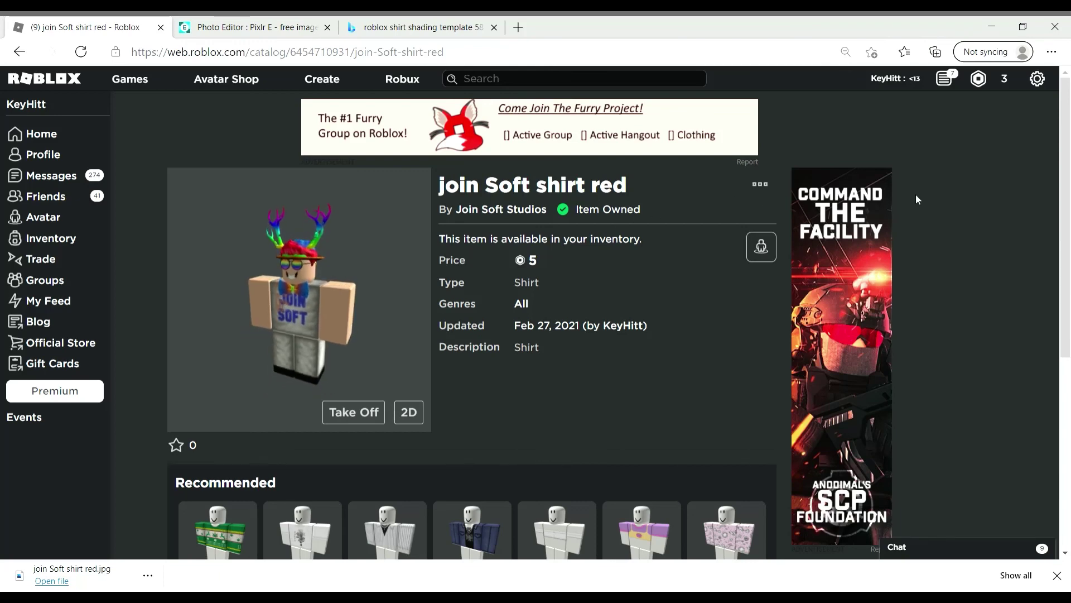